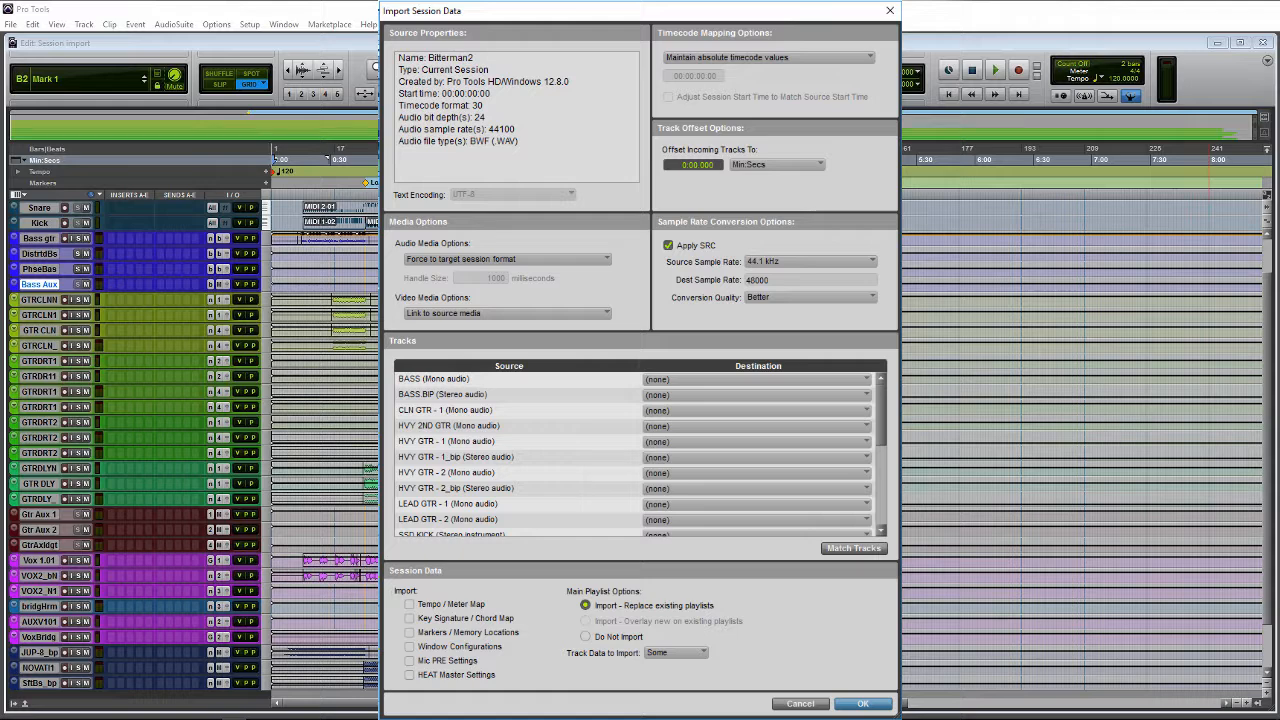
- Close the Bitterman2 import dialog without importing and save the session as a new version named "Session import 3"
{"action": "key", "text": "Escape"}
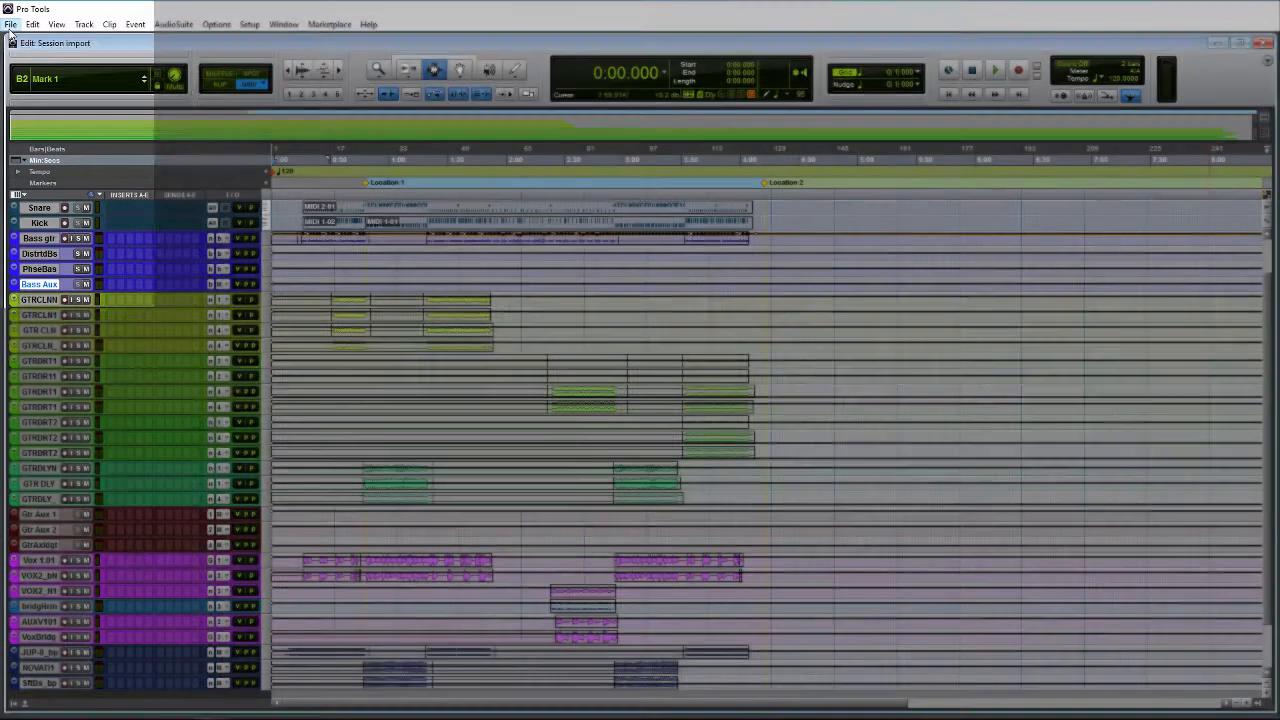
{"action": "left_click", "coordinate": [10, 24]}
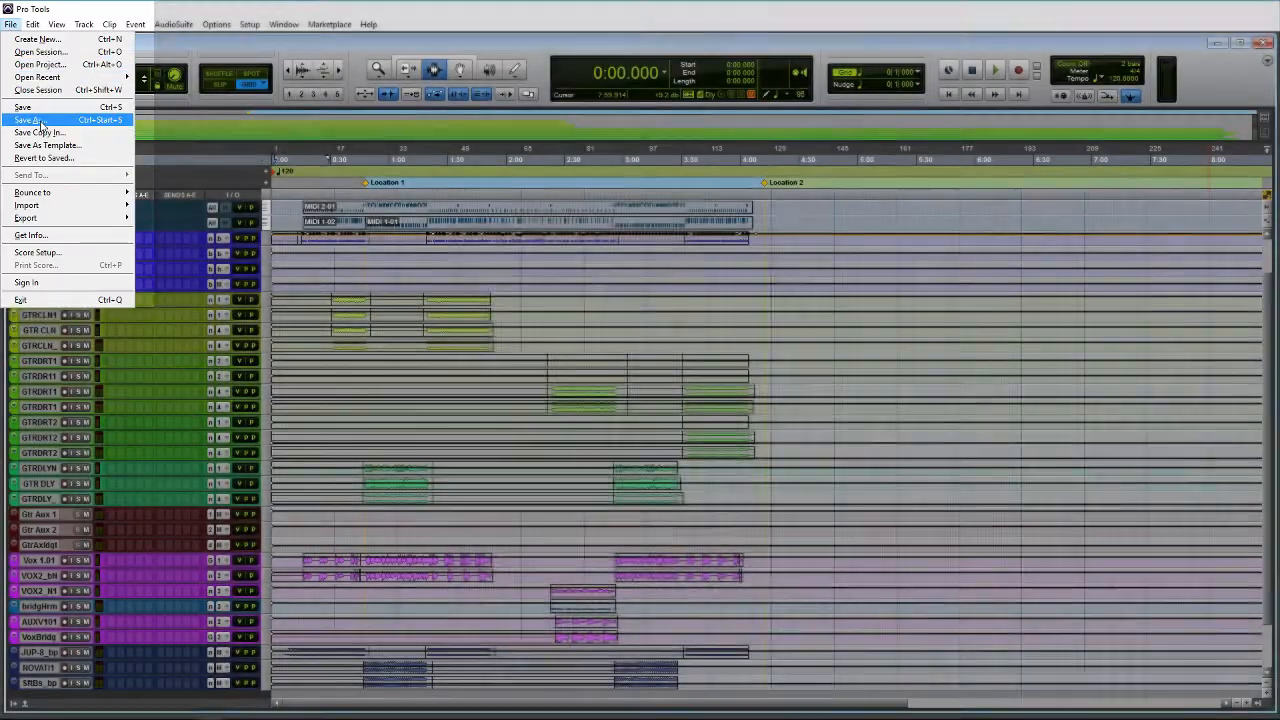
{"action": "left_click", "coordinate": [38, 120]}
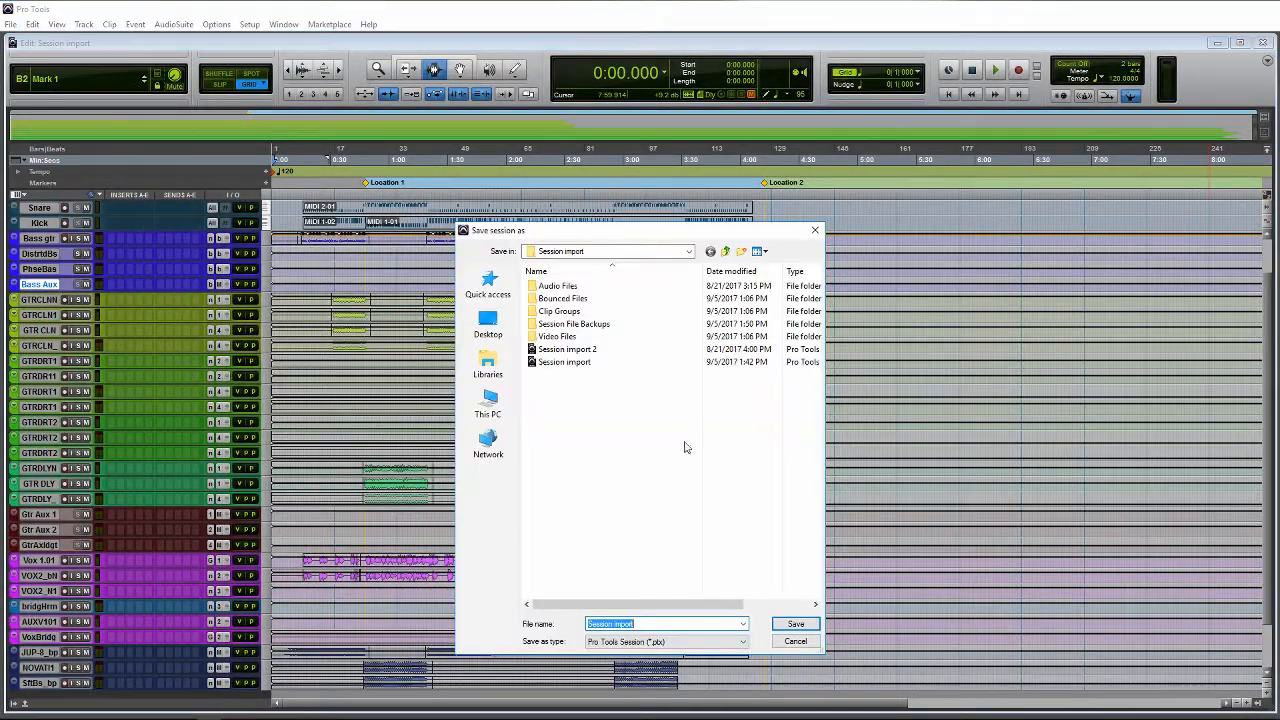
{"action": "left_click", "coordinate": [667, 623]}
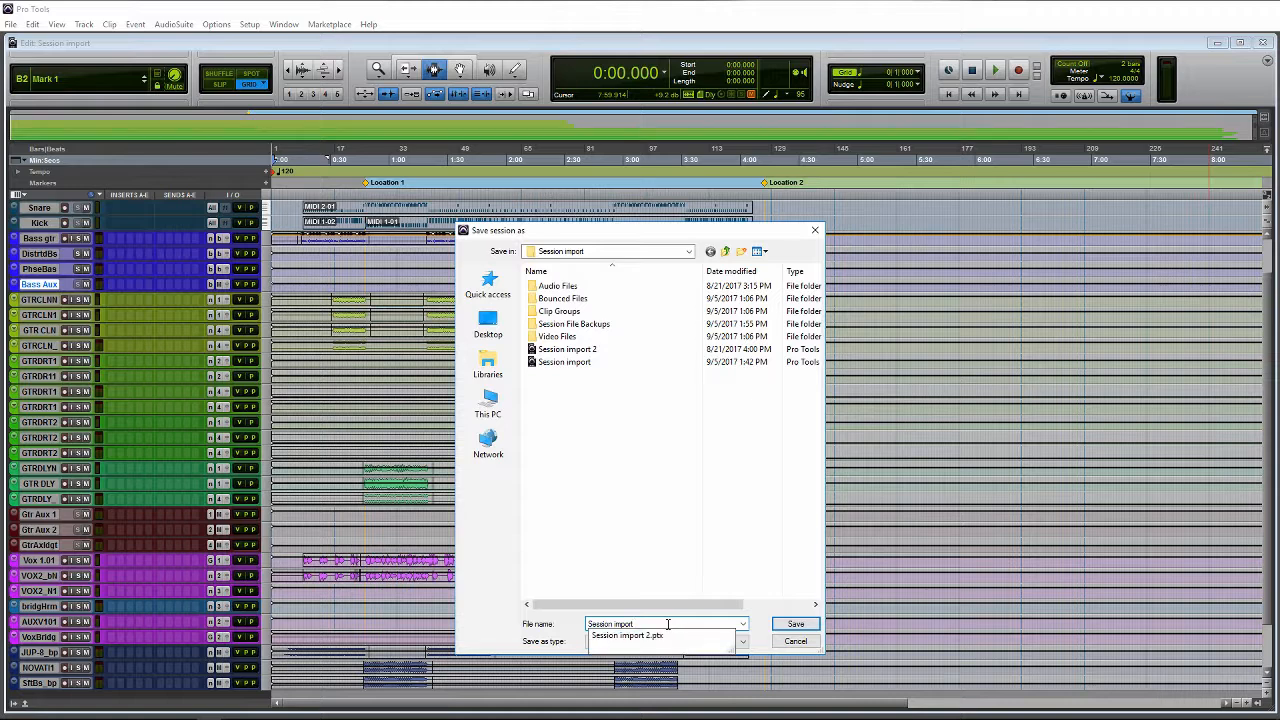
{"action": "type", "text": "3"}
{"action": "key", "text": "Return"}
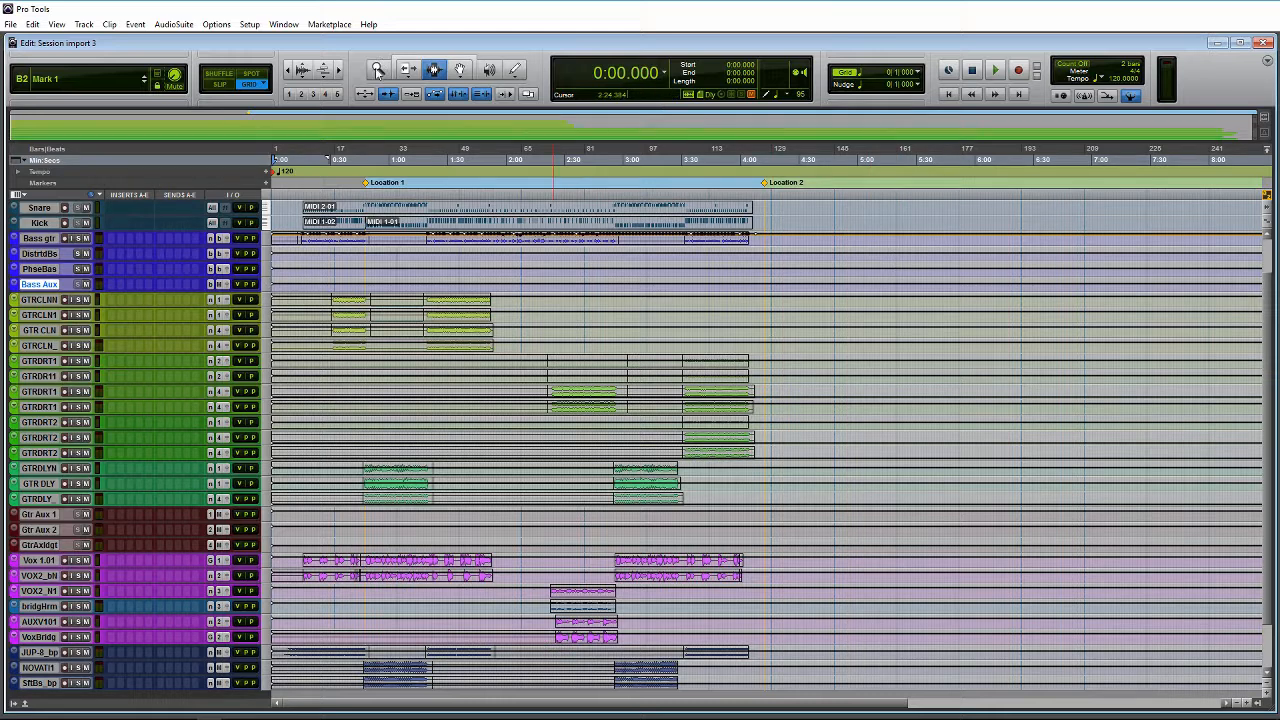
- Start importing session data from the "Session import 2" session file
{"action": "left_click", "coordinate": [10, 25]}
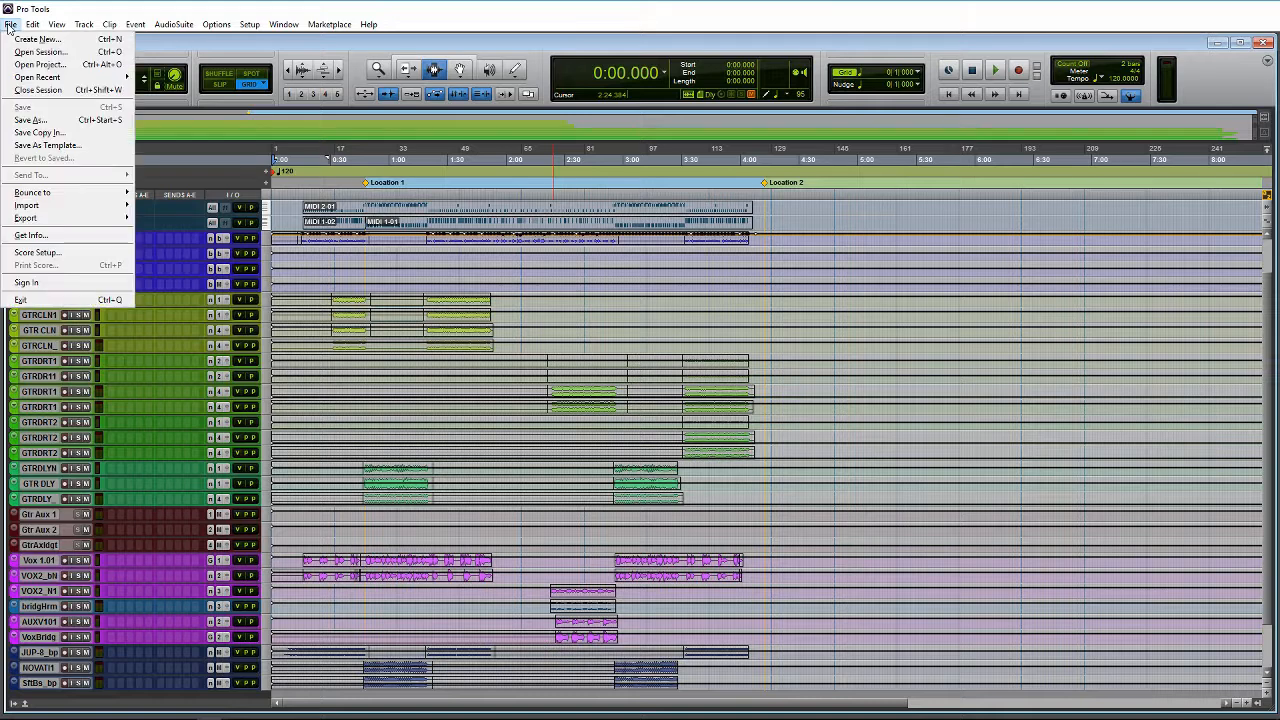
{"action": "mouse_move", "coordinate": [36, 208]}
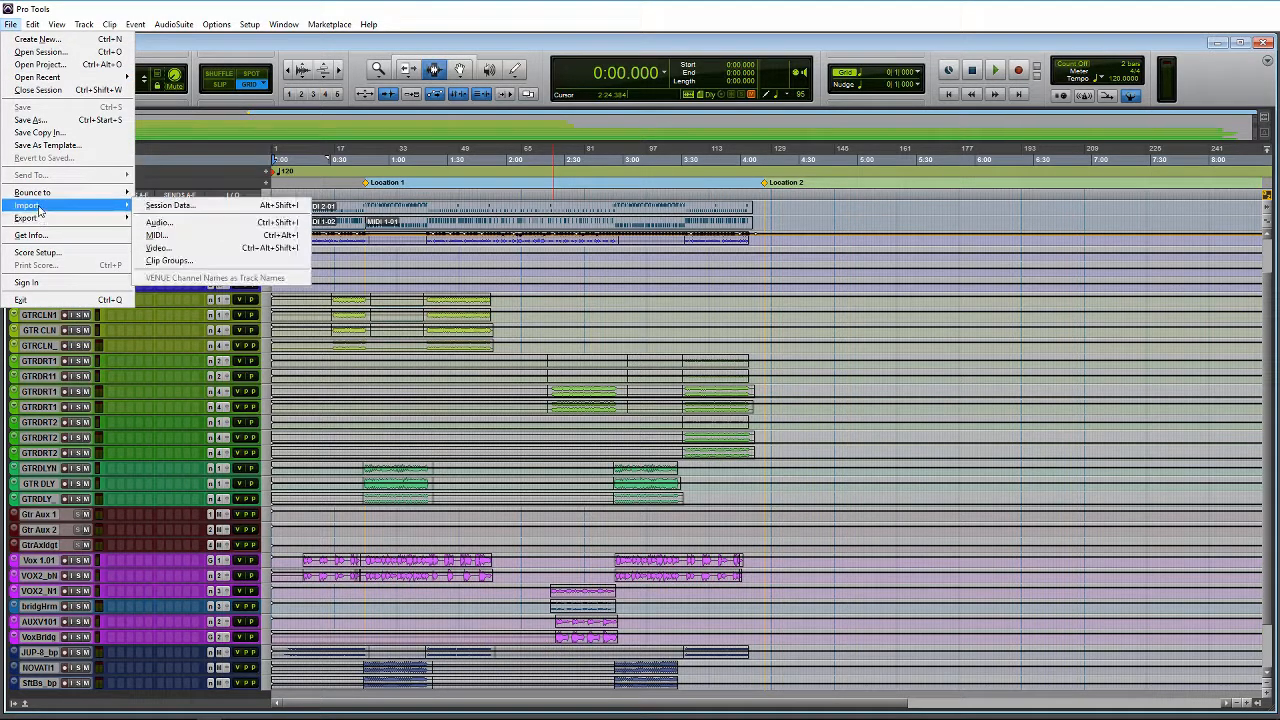
{"action": "left_click", "coordinate": [170, 206]}
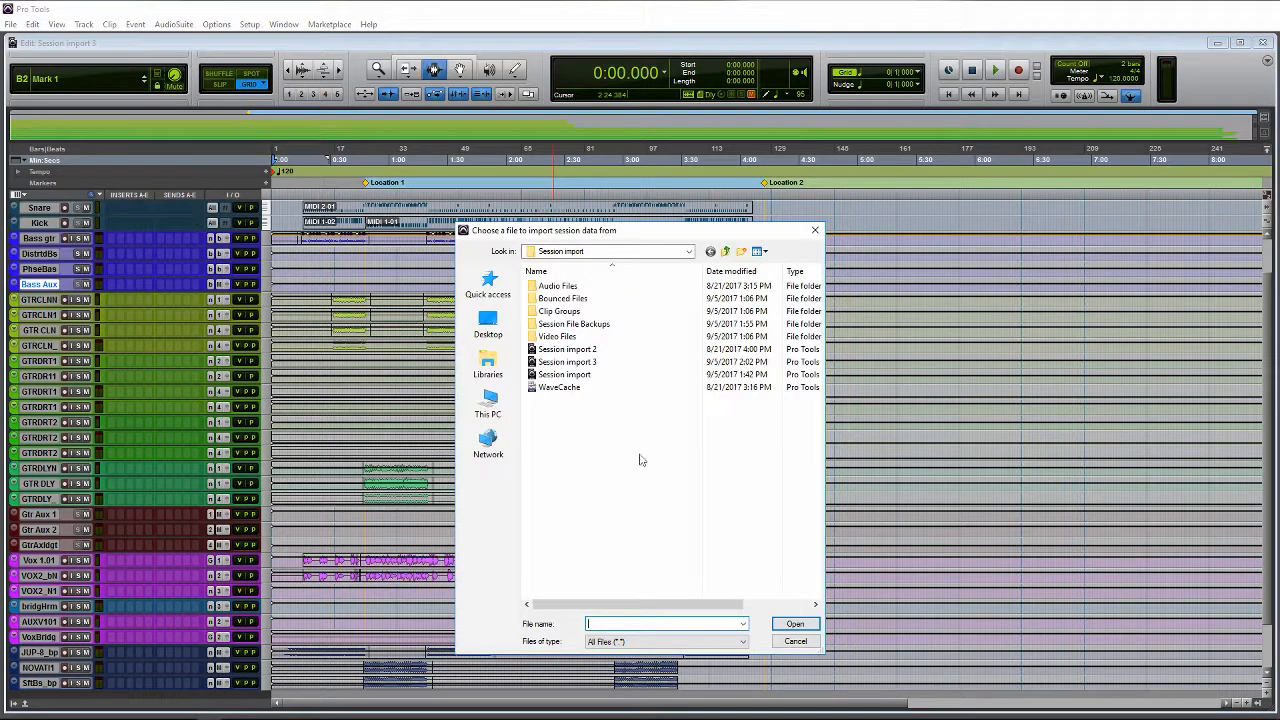
{"action": "double_click", "coordinate": [570, 350]}
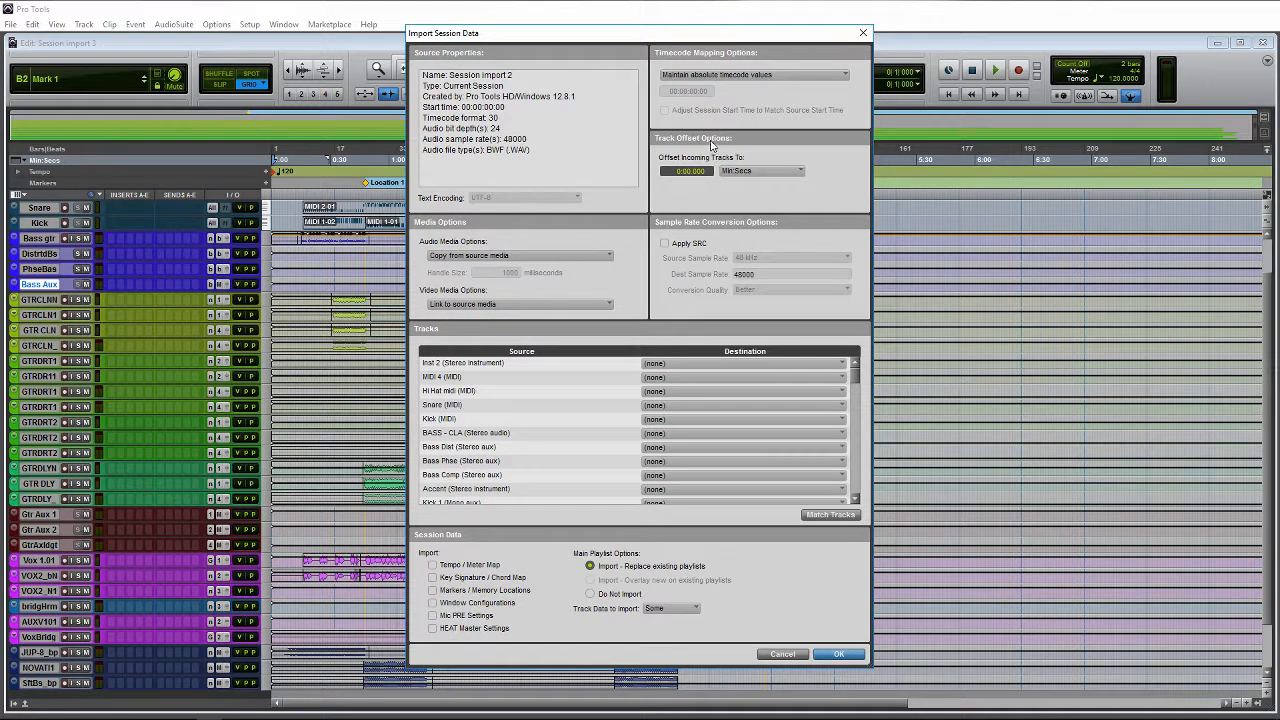
{"action": "left_click", "coordinate": [757, 179]}
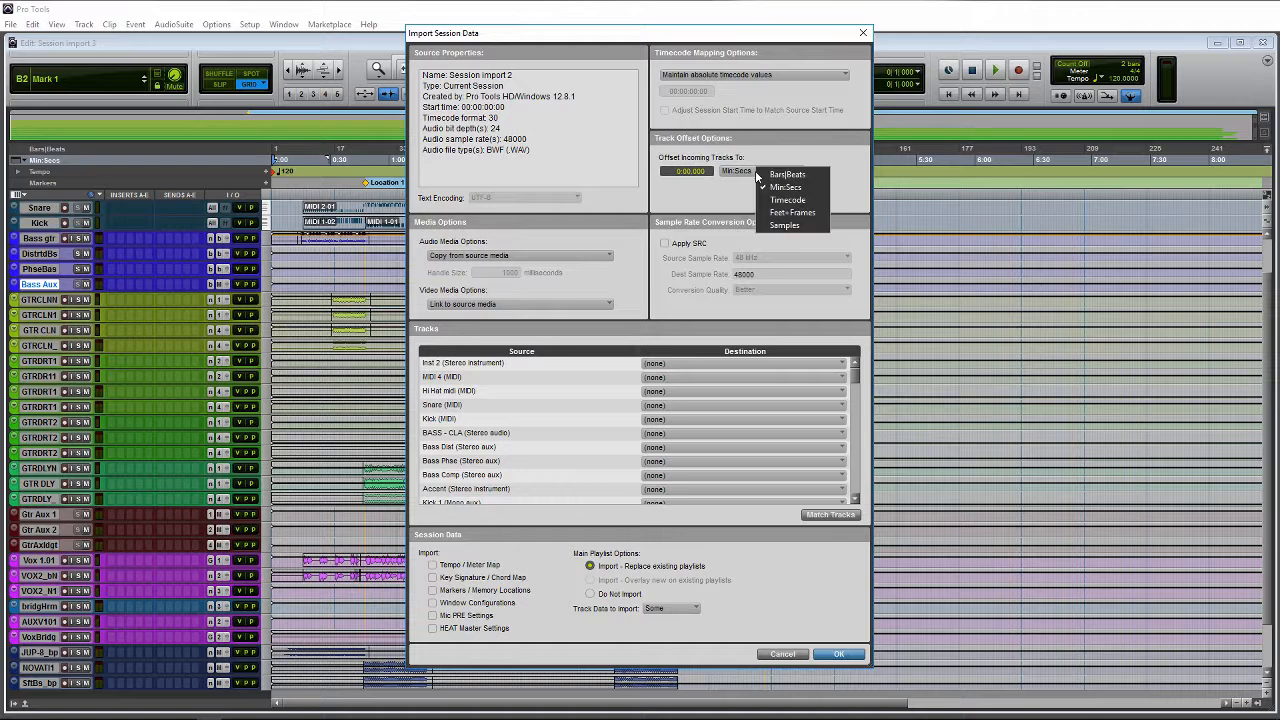
{"action": "left_click", "coordinate": [735, 198]}
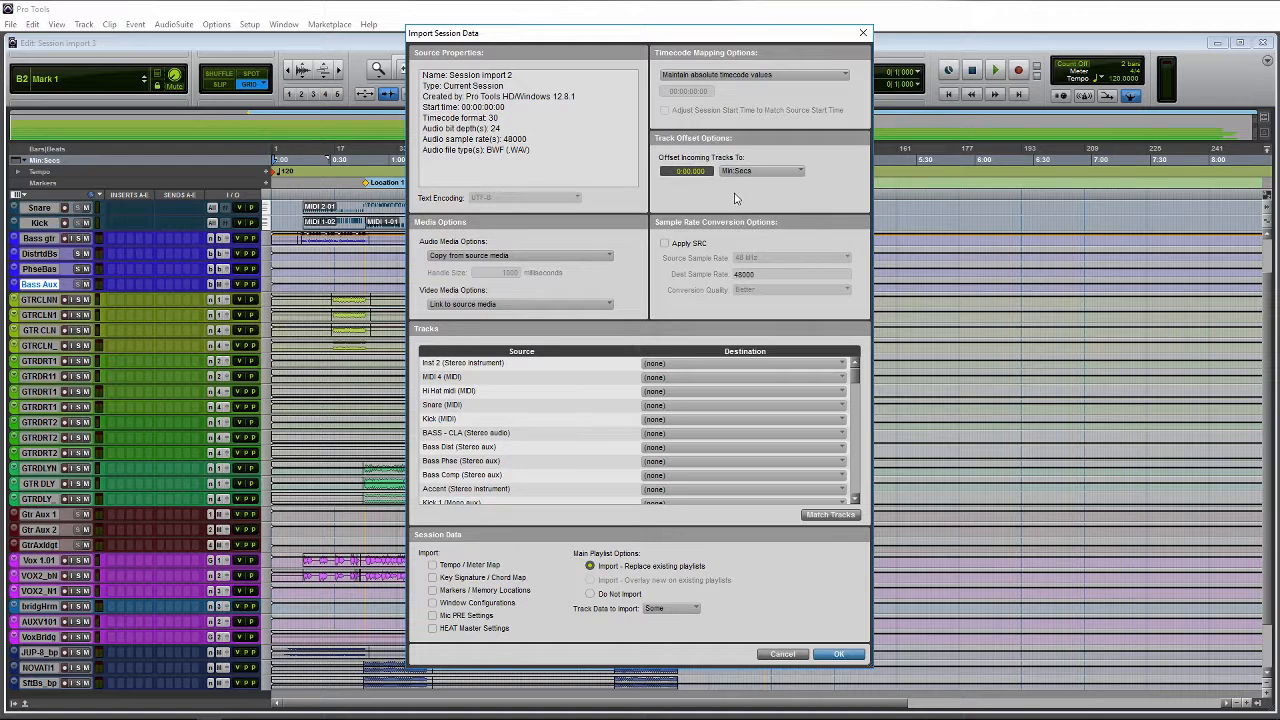
{"action": "left_click", "coordinate": [665, 244]}
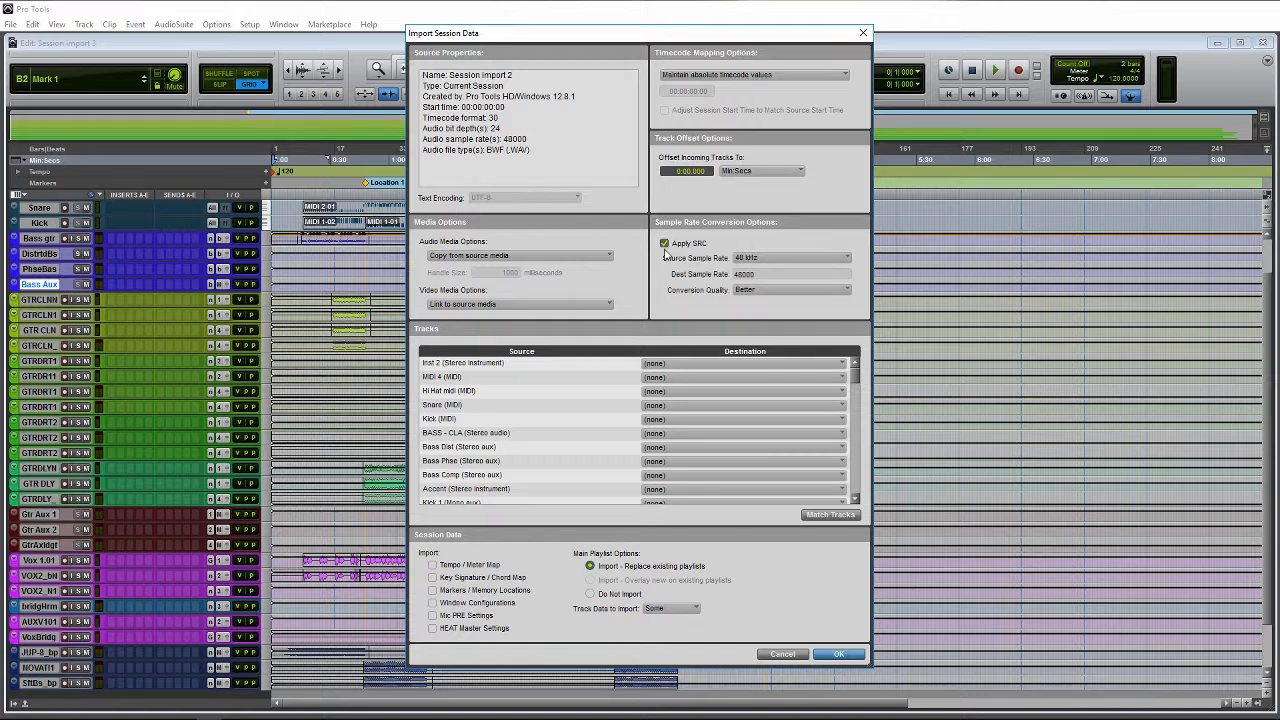
{"action": "left_click", "coordinate": [665, 243]}
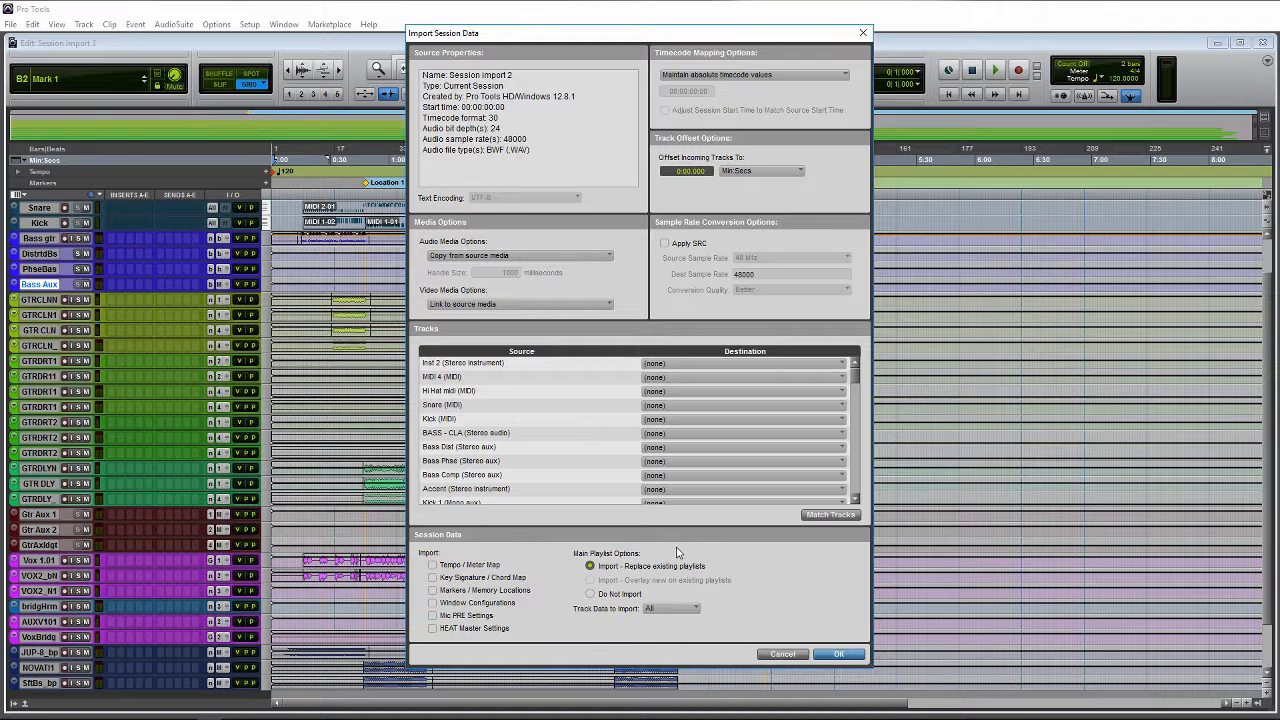
- Exclude Clips and Media and Mute Automation And Setting from the track data to import
{"action": "left_click", "coordinate": [660, 612]}
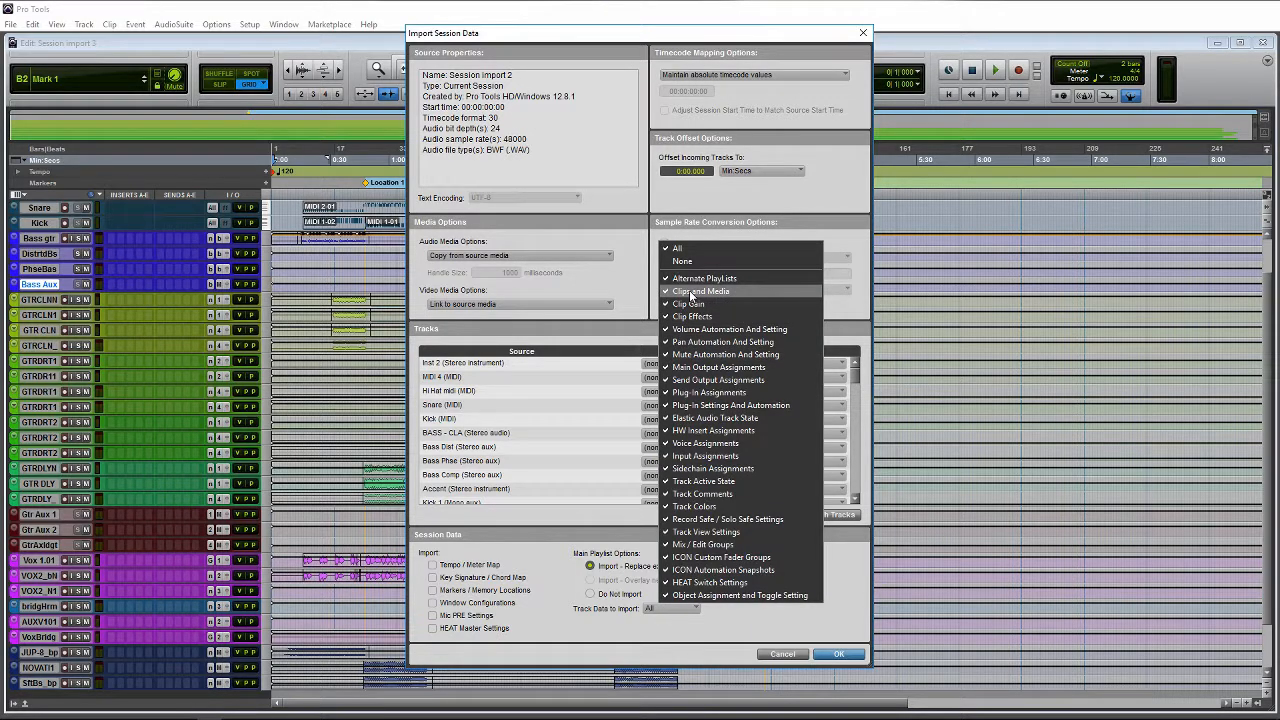
{"action": "left_click", "coordinate": [690, 292]}
{"action": "left_click", "coordinate": [662, 612]}
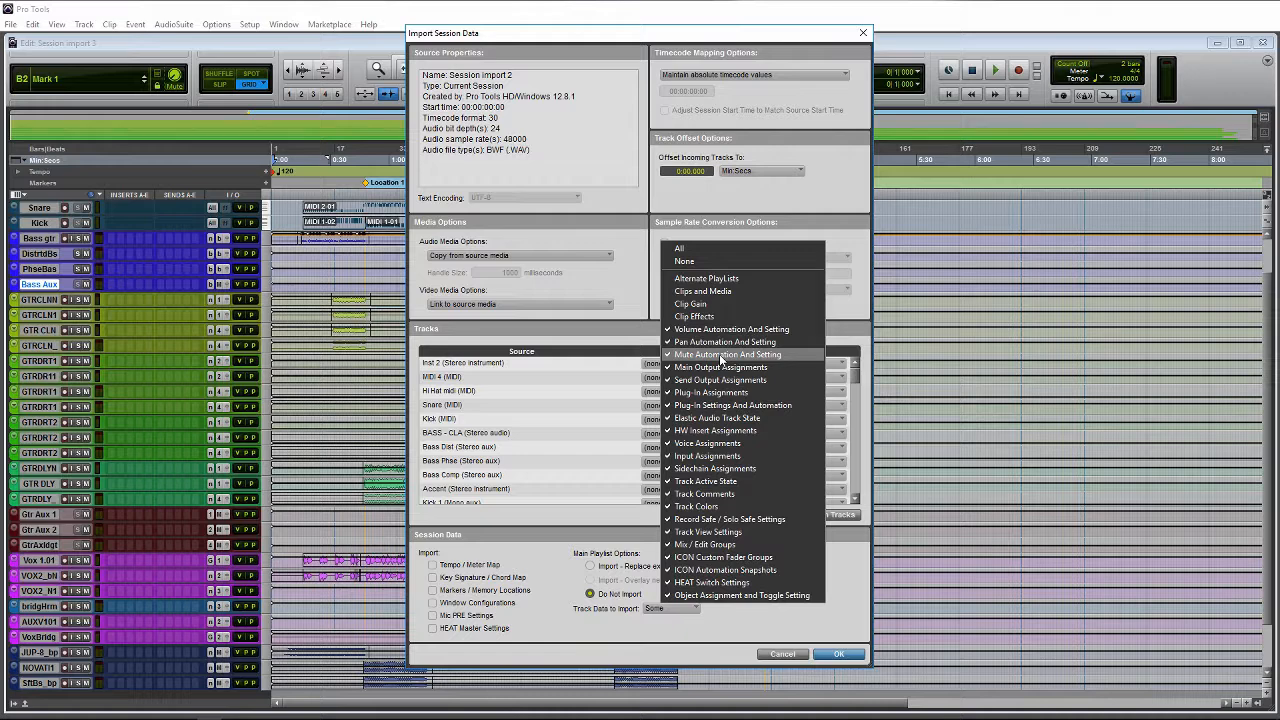
{"action": "left_click", "coordinate": [721, 356]}
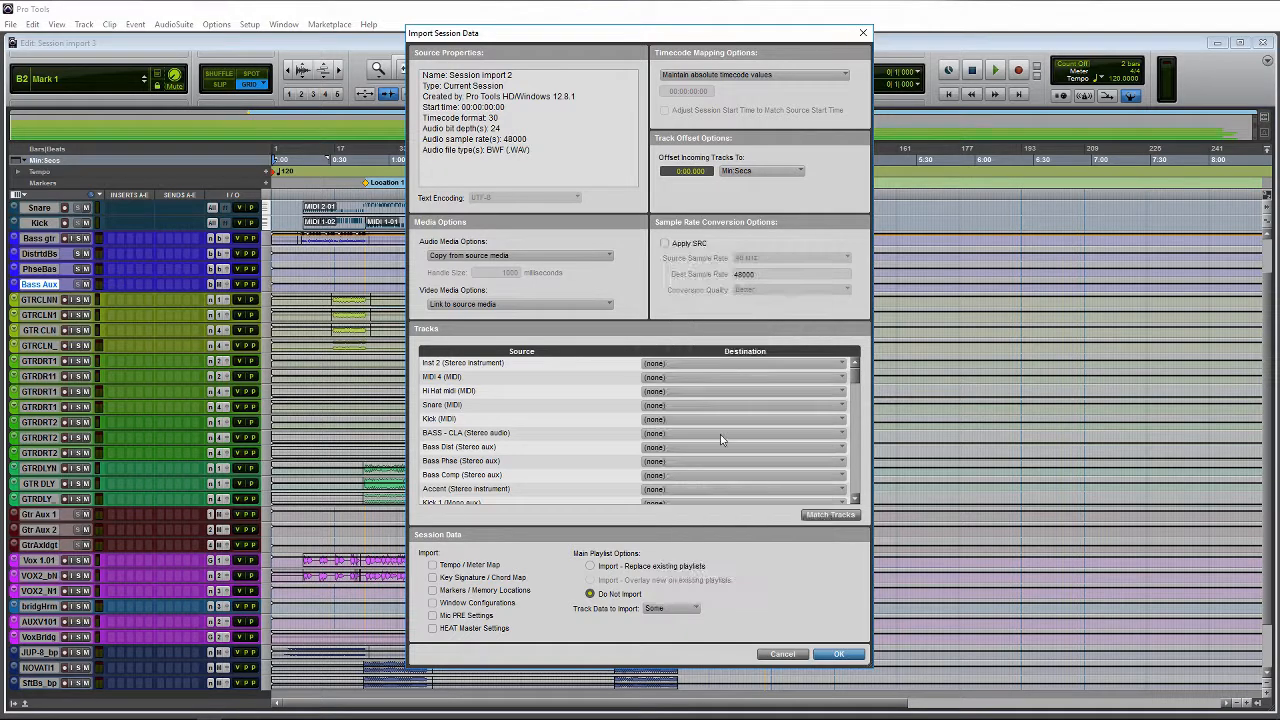
{"action": "left_click", "coordinate": [664, 608]}
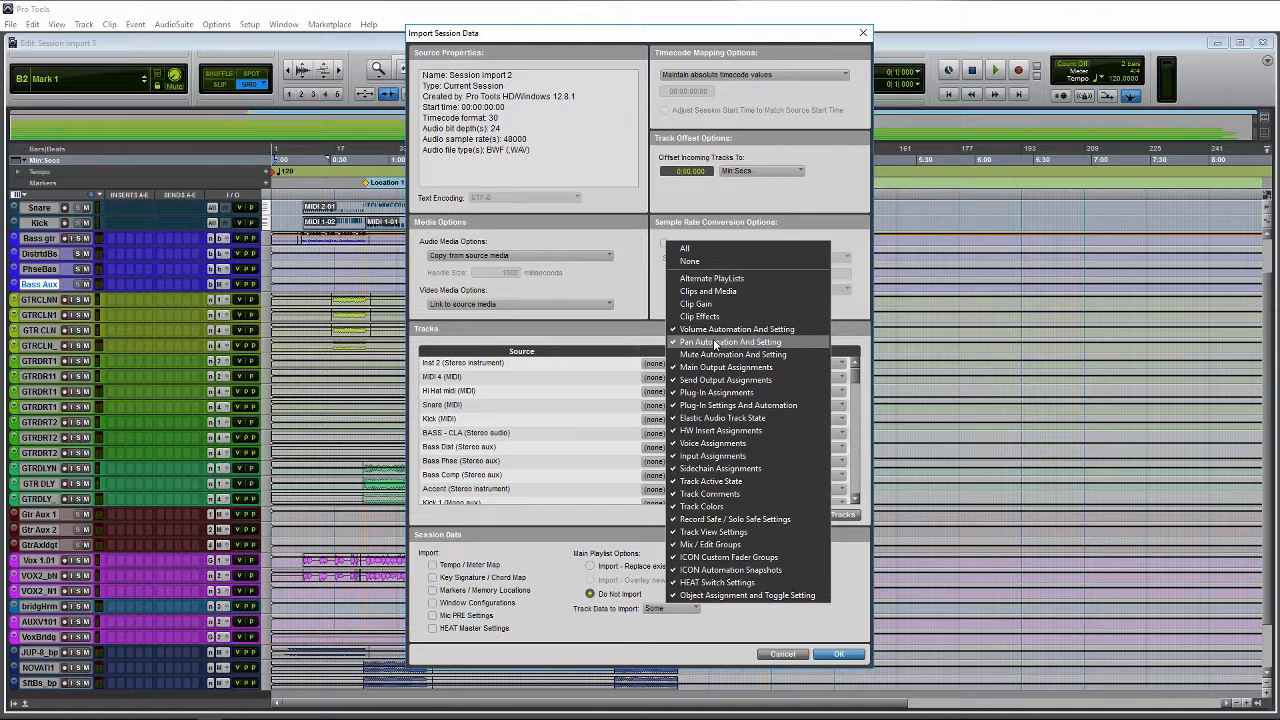
{"action": "left_click", "coordinate": [716, 343]}
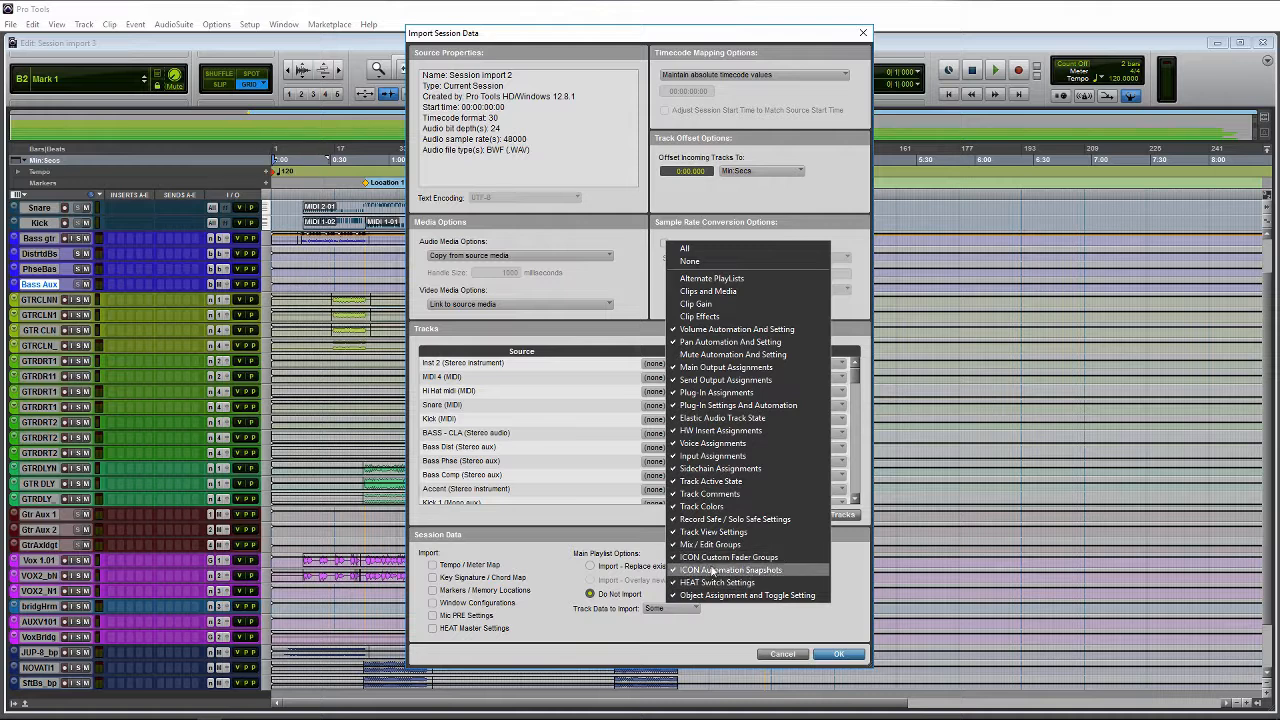
{"action": "left_click", "coordinate": [712, 507]}
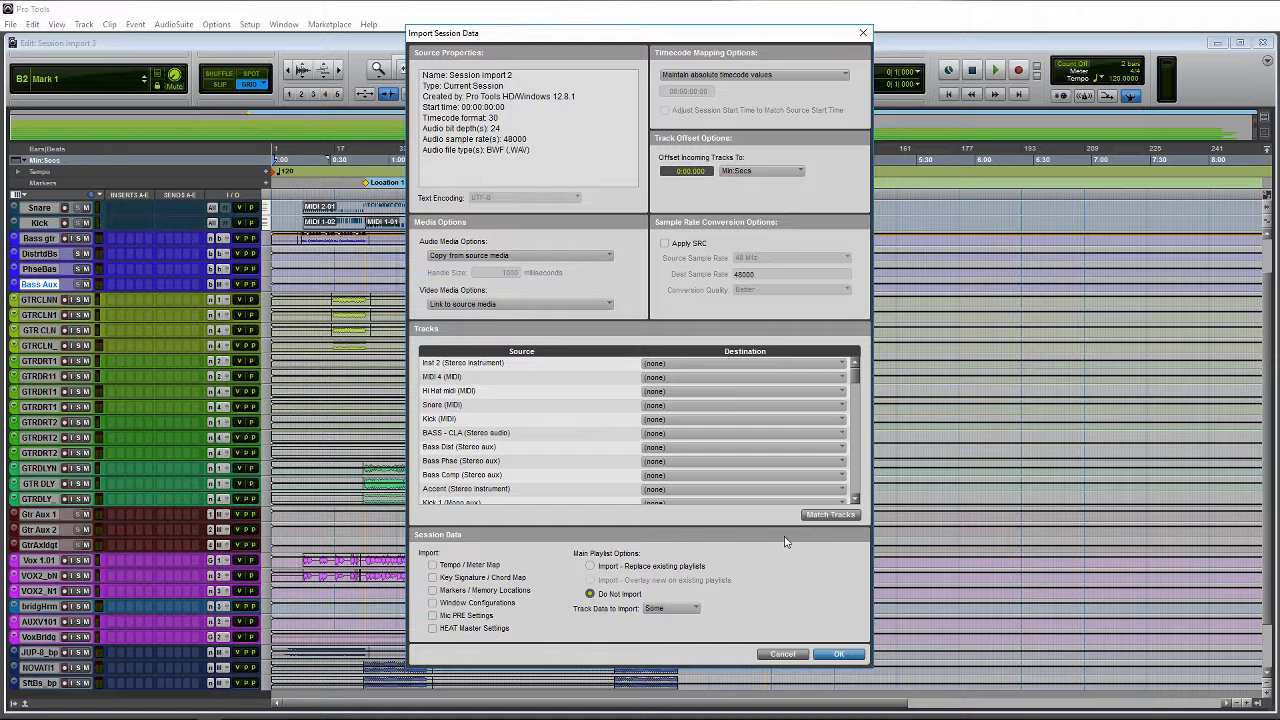
- Match the source tracks automatically with the corresponding destination tracks and check the assignments
{"action": "left_click", "coordinate": [830, 516]}
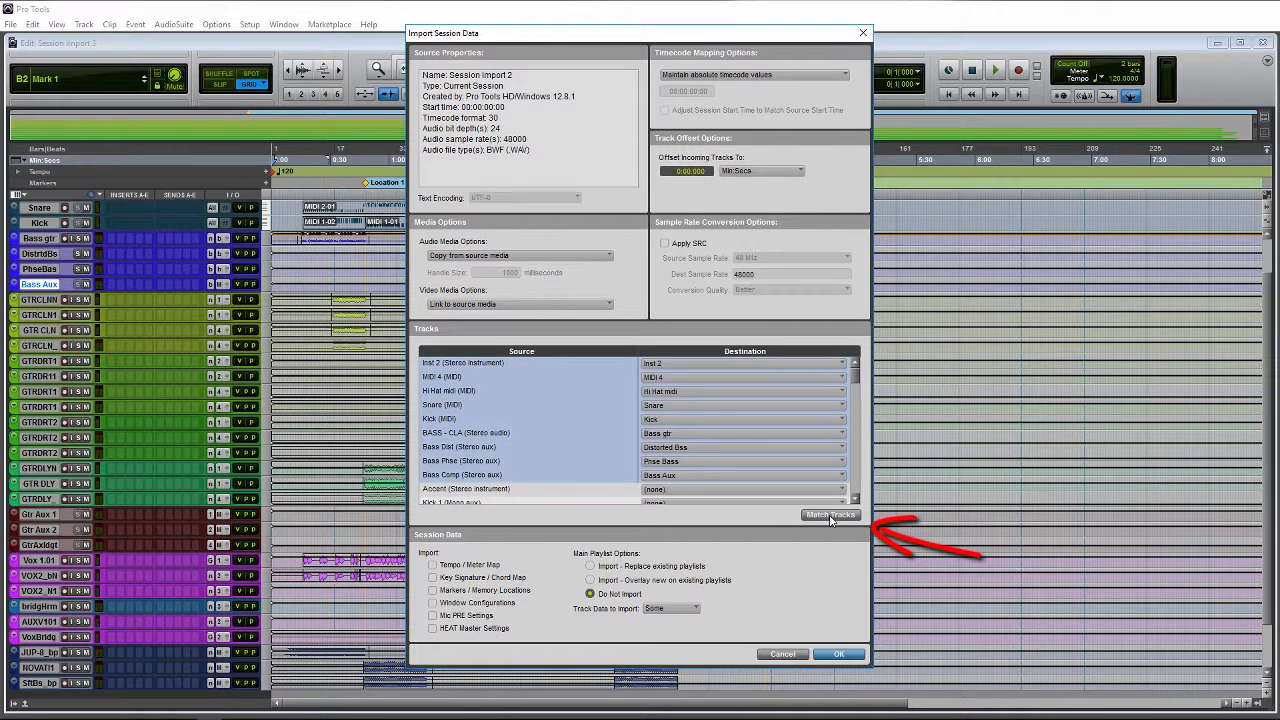
{"action": "scroll", "coordinate": [853, 379], "scroll_direction": "down", "scroll_amount": 3}
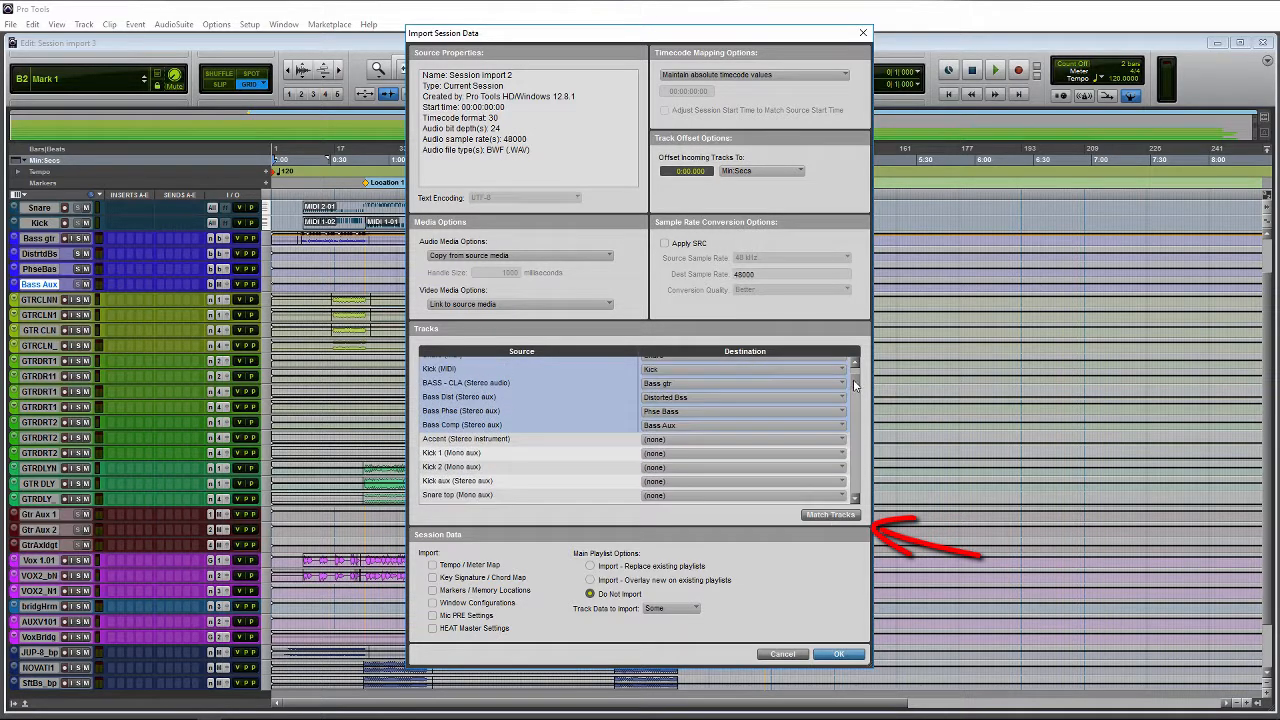
{"action": "scroll", "coordinate": [853, 379], "scroll_direction": "up", "scroll_amount": 3}
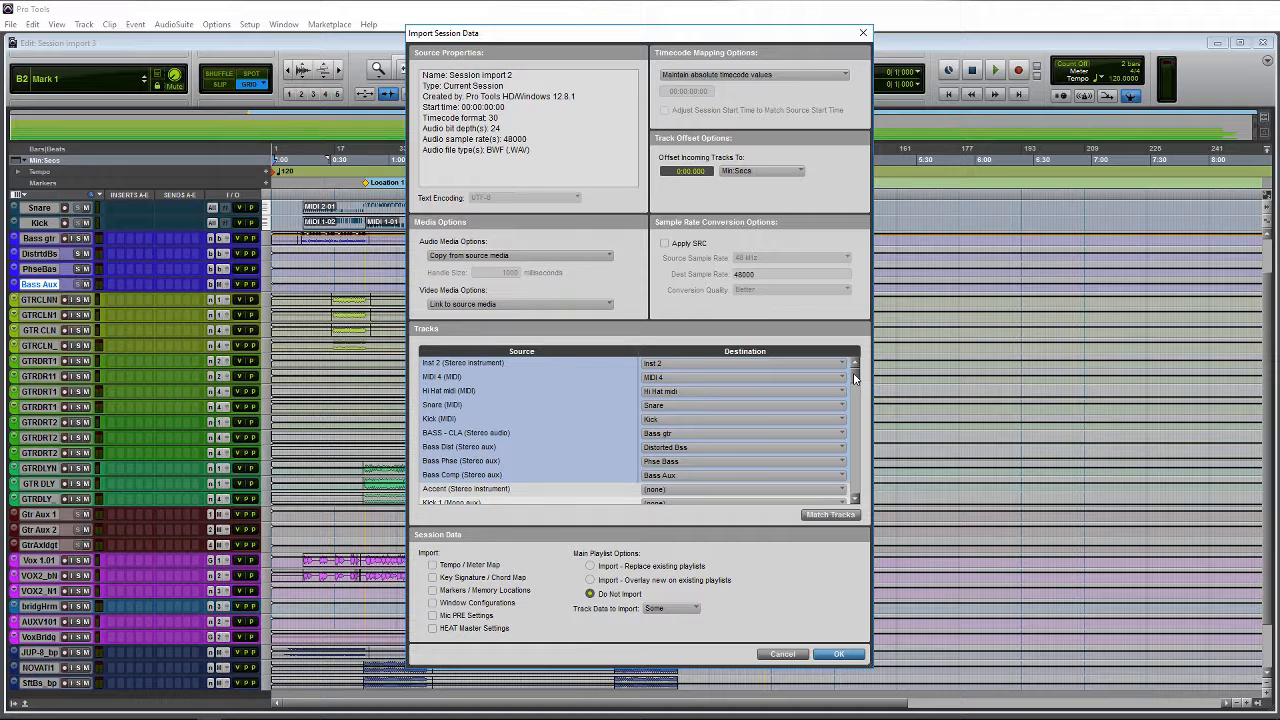
- Set the destinations of the Bass Comp, Bass Phse, Bass Dist and BASS - CLA source tracks to none
{"action": "left_click", "coordinate": [855, 499]}
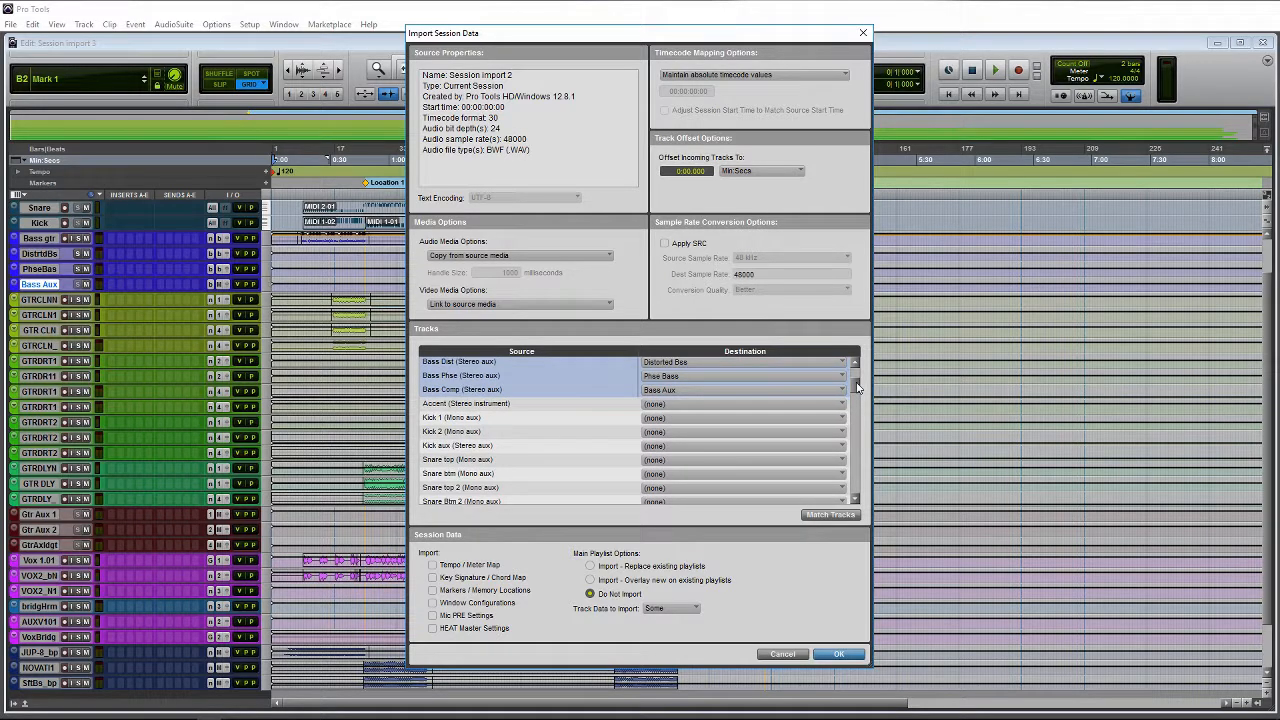
{"action": "mouse_move", "coordinate": [857, 387]}
{"action": "left_mouse_down"}
{"action": "mouse_move", "coordinate": [857, 440]}
{"action": "mouse_move", "coordinate": [857, 386]}
{"action": "left_mouse_up"}
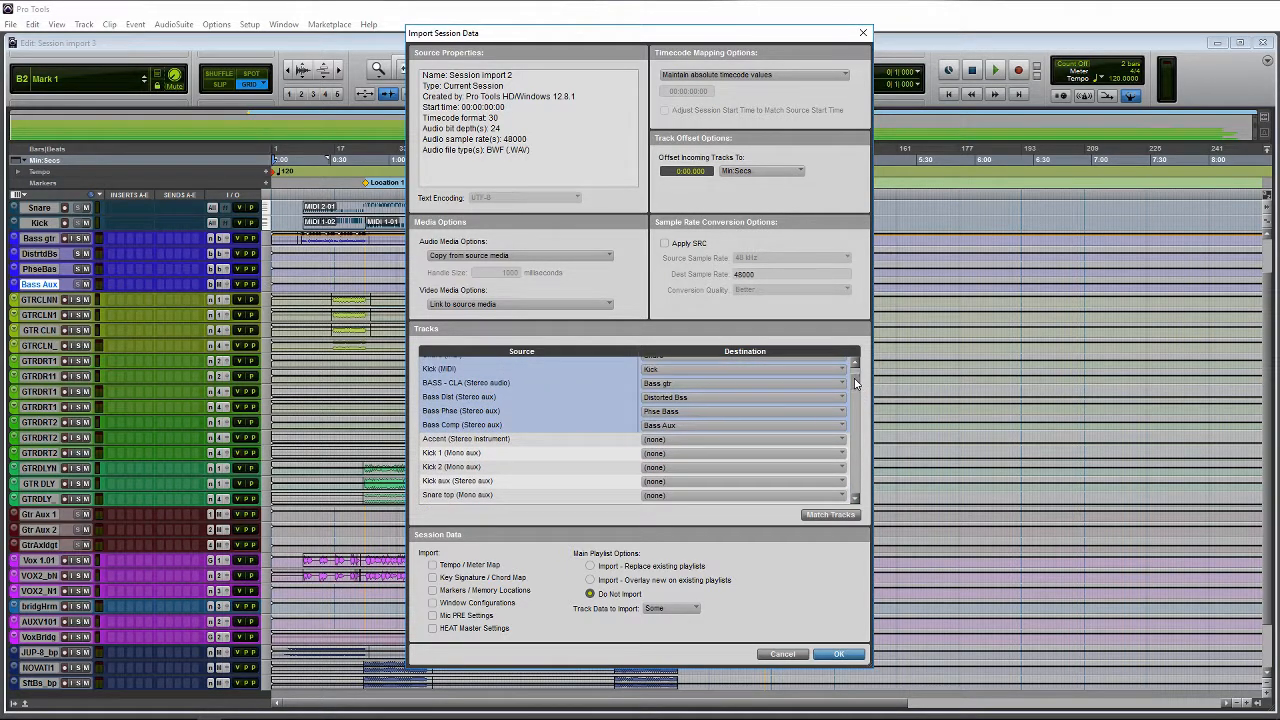
{"action": "left_click_drag", "start_coordinate": [856, 381], "coordinate": [854, 379]}
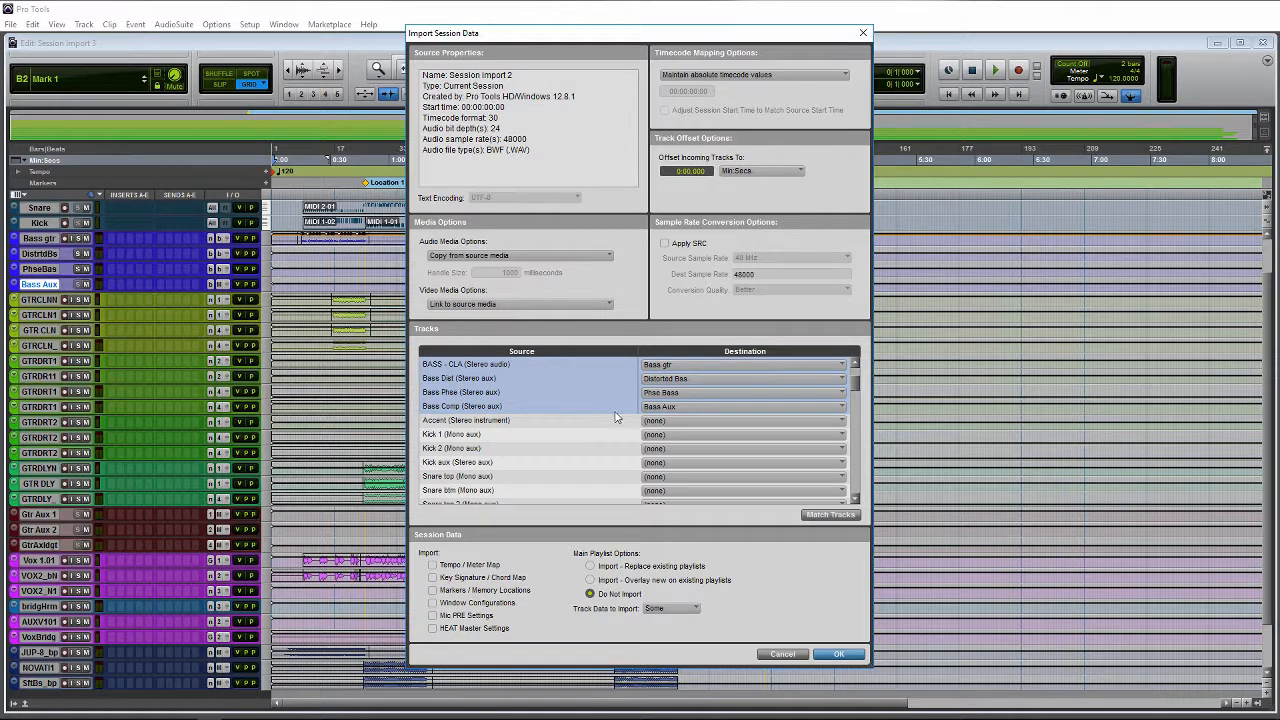
{"action": "left_click", "coordinate": [658, 407]}
{"action": "left_click", "coordinate": [684, 412]}
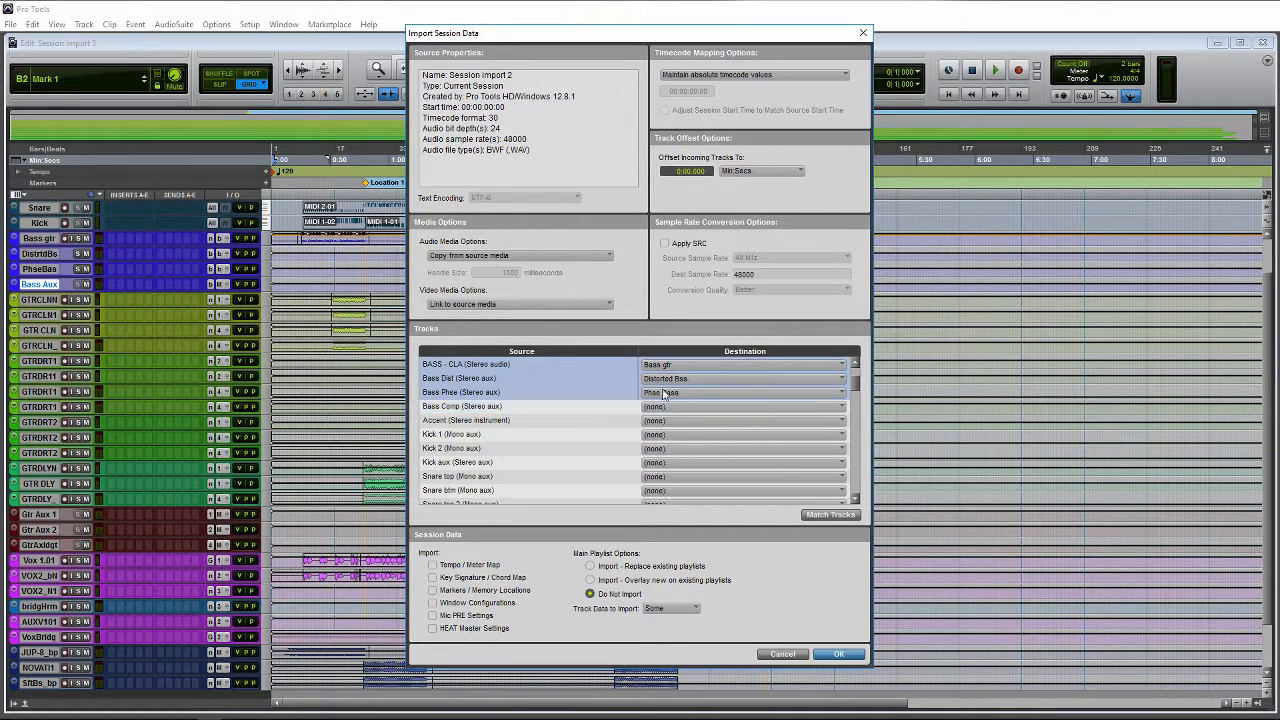
{"action": "left_click", "coordinate": [663, 393]}
{"action": "left_click", "coordinate": [684, 400]}
{"action": "left_click", "coordinate": [656, 382]}
{"action": "left_click", "coordinate": [673, 383]}
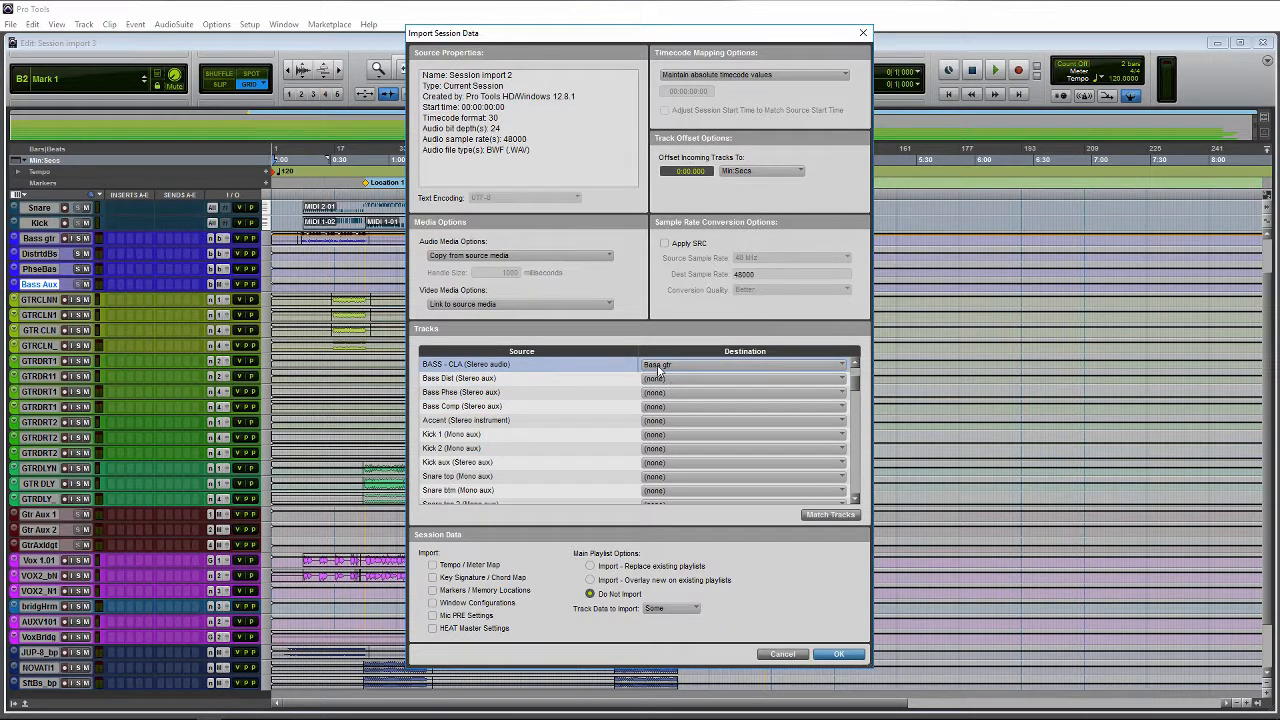
{"action": "left_click", "coordinate": [661, 367]}
{"action": "left_click", "coordinate": [687, 372]}
- Examine the remaining source tracks and their destinations, from the drum auxes to the vocal, reverb, delay and pitch-shift auxes
{"action": "scroll", "coordinate": [586, 468], "scroll_direction": "down", "scroll_amount": 3}
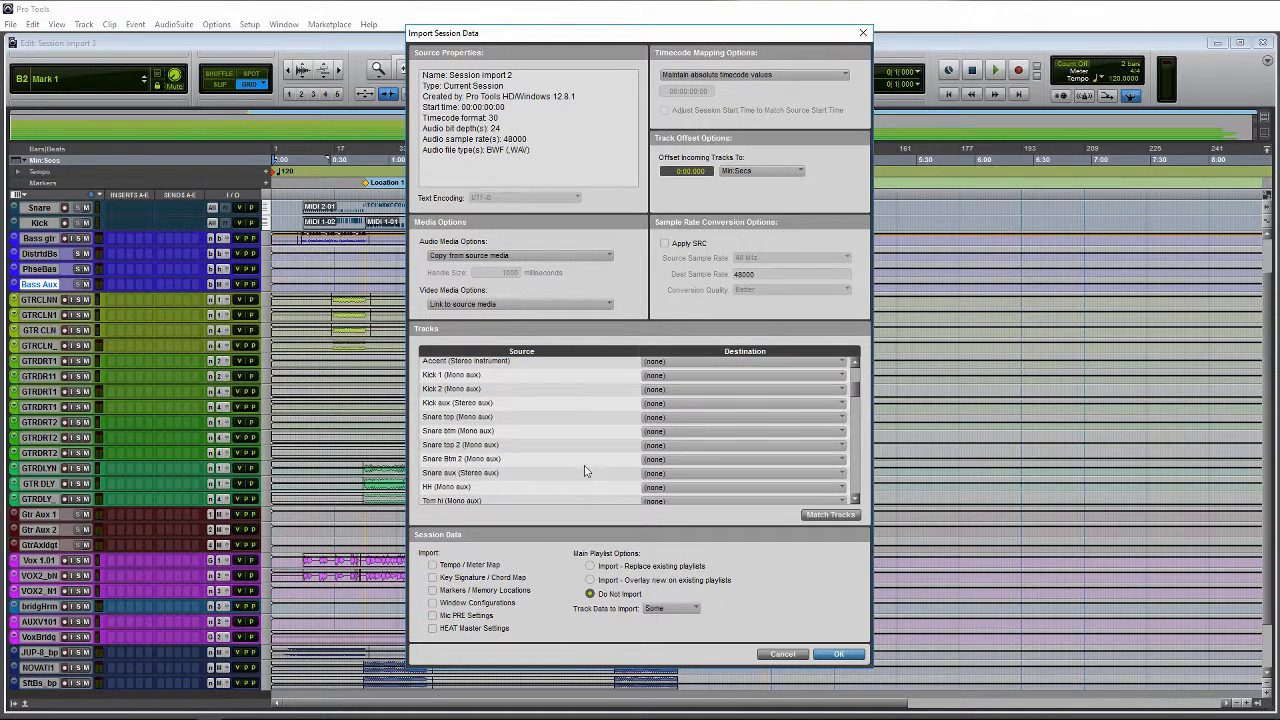
{"action": "scroll", "coordinate": [593, 465], "scroll_direction": "down", "scroll_amount": 5}
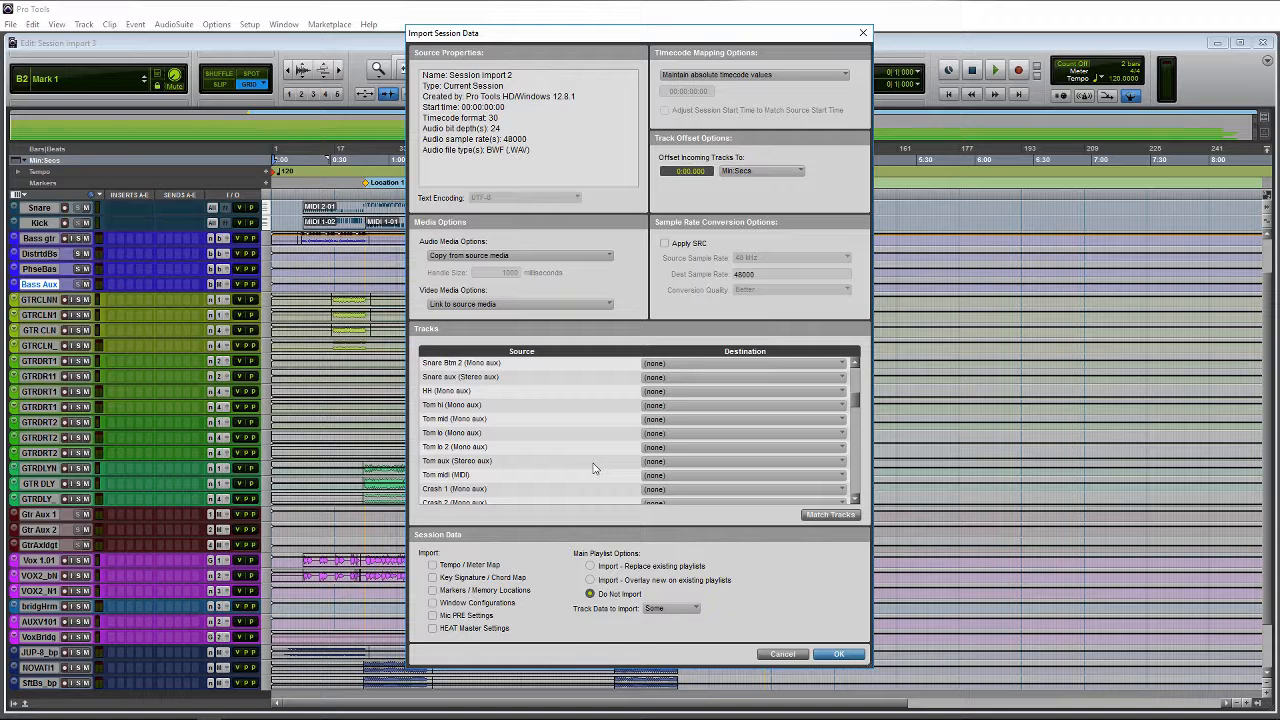
{"action": "scroll", "coordinate": [593, 468], "scroll_direction": "down", "scroll_amount": 10}
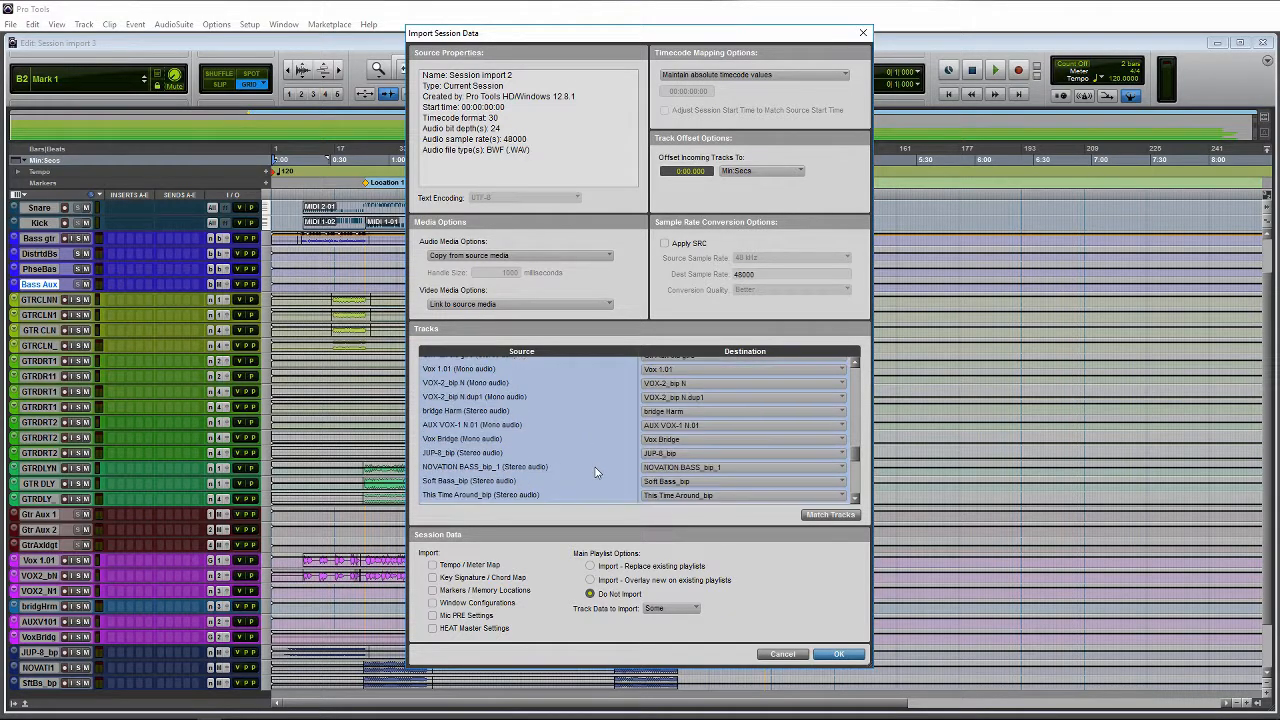
{"action": "scroll", "coordinate": [597, 472], "scroll_direction": "down", "scroll_amount": 5}
{"action": "scroll", "coordinate": [562, 463], "scroll_direction": "up", "scroll_amount": 2}
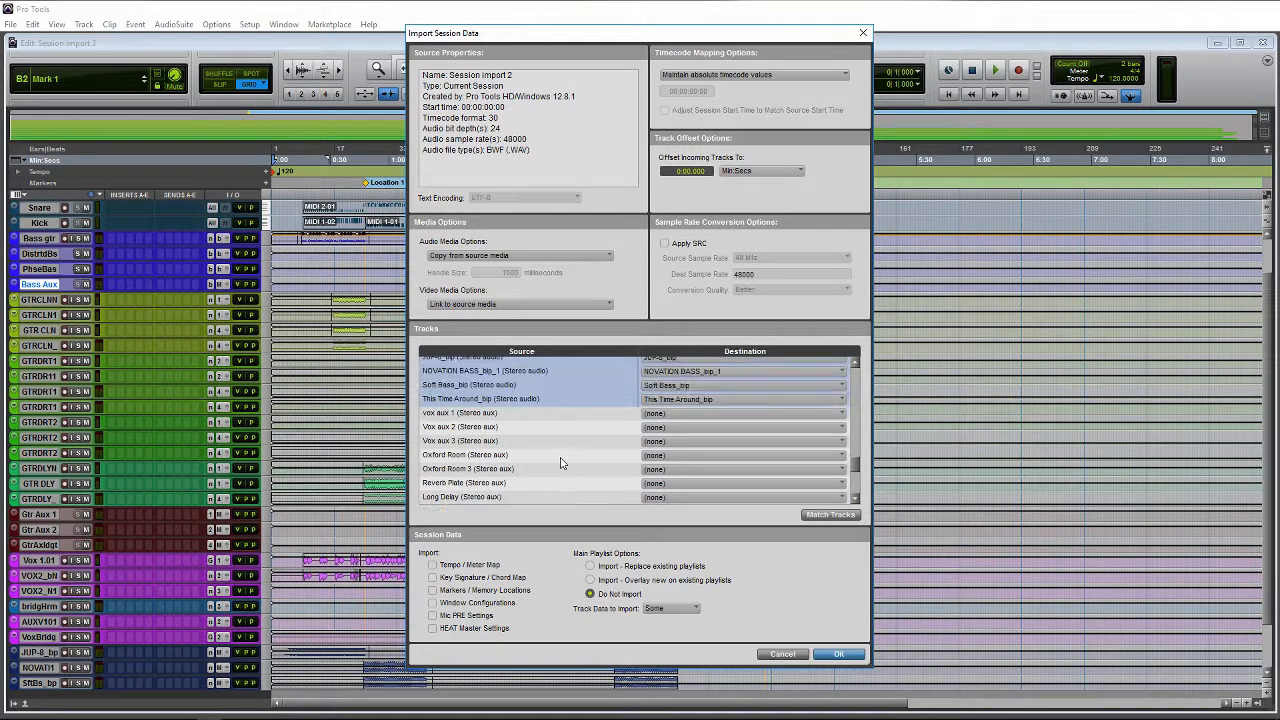
{"action": "scroll", "coordinate": [561, 463], "scroll_direction": "down", "scroll_amount": 1}
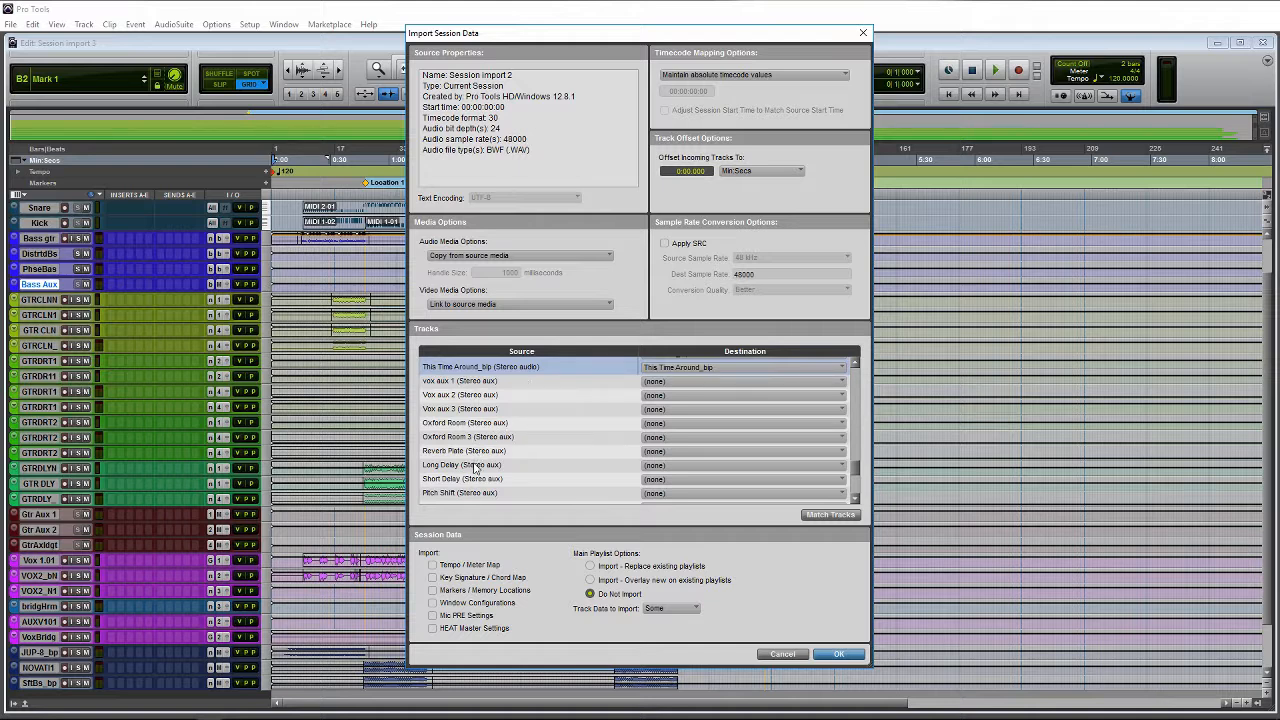
{"action": "scroll", "coordinate": [492, 470], "scroll_direction": "down", "scroll_amount": 1}
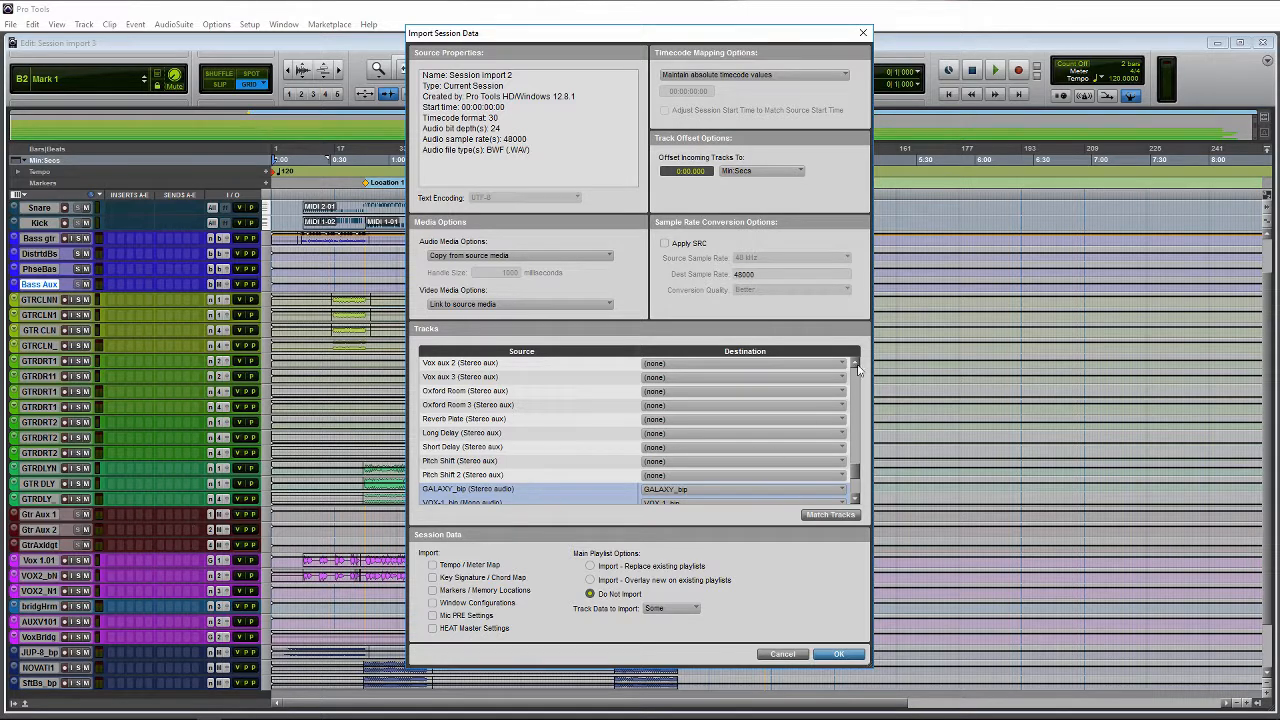
{"action": "scroll", "coordinate": [776, 440], "scroll_direction": "up", "scroll_amount": 1}
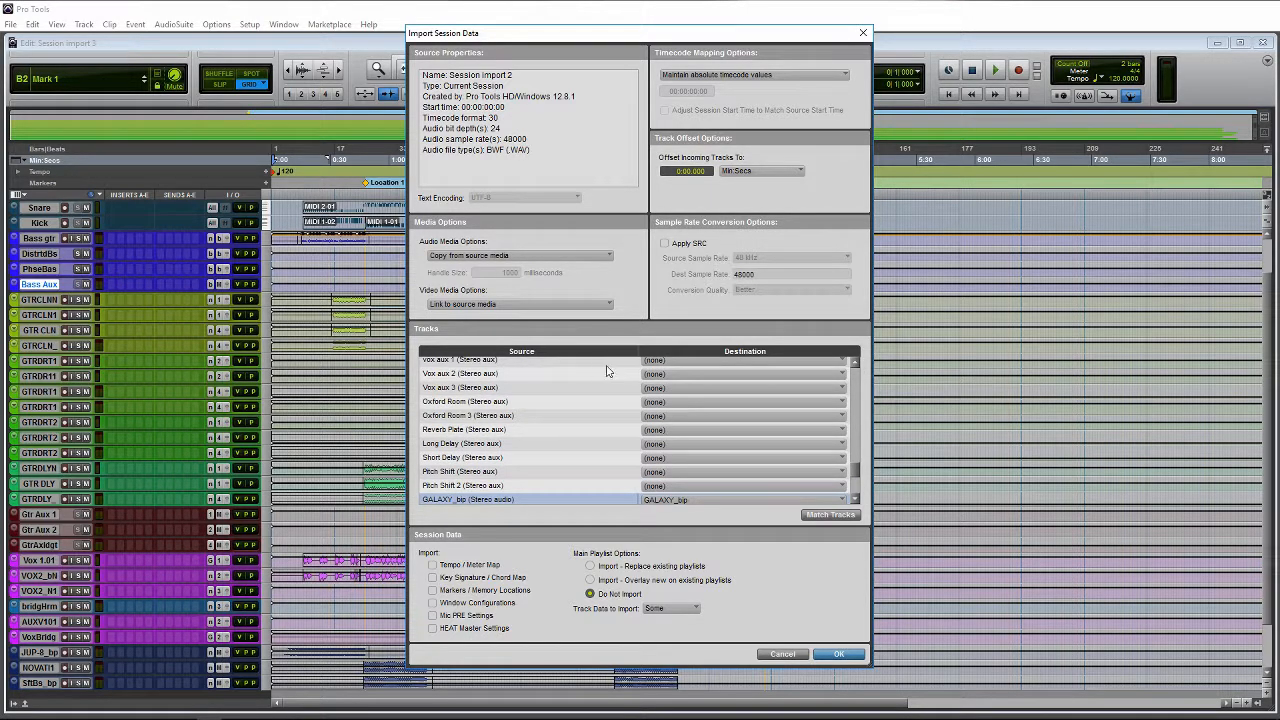
{"action": "left_click", "coordinate": [856, 362]}
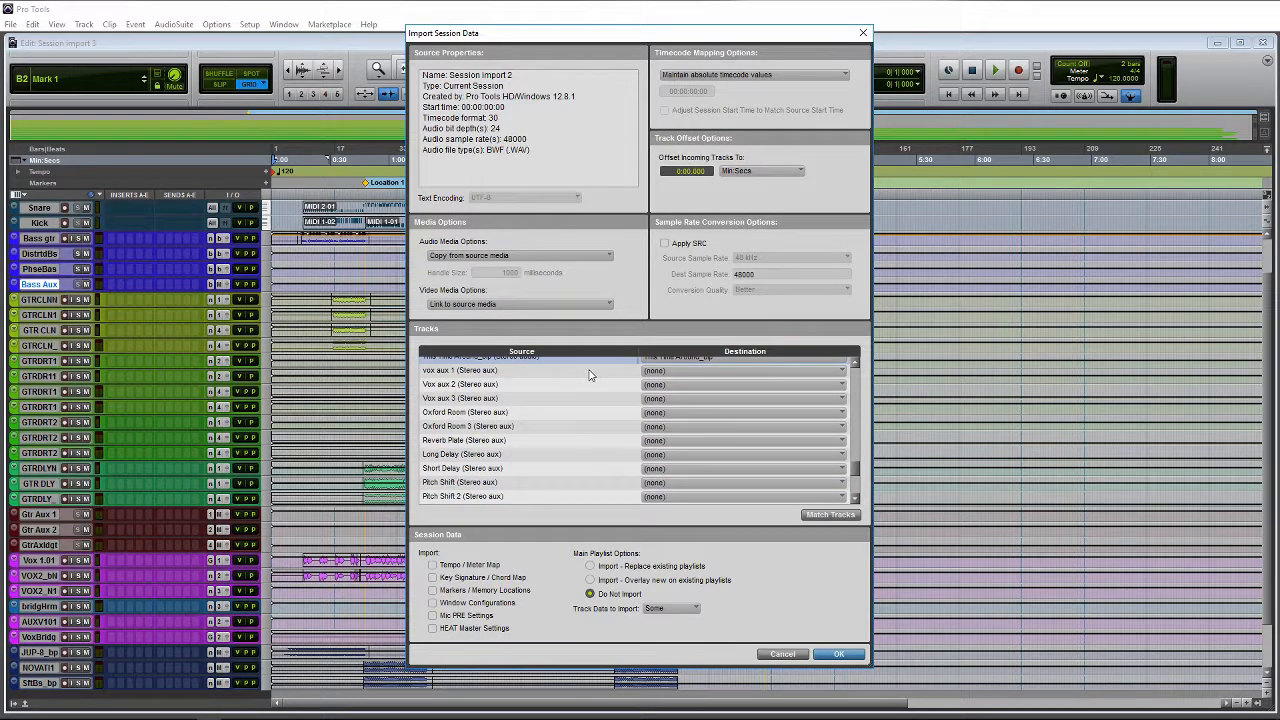
- Set New Track as the destination for the sources from vox aux 1 to Pitch Shift 2 and from Accent to Drum cmp 1
{"action": "left_click_drag", "start_coordinate": [589, 375], "coordinate": [594, 497]}
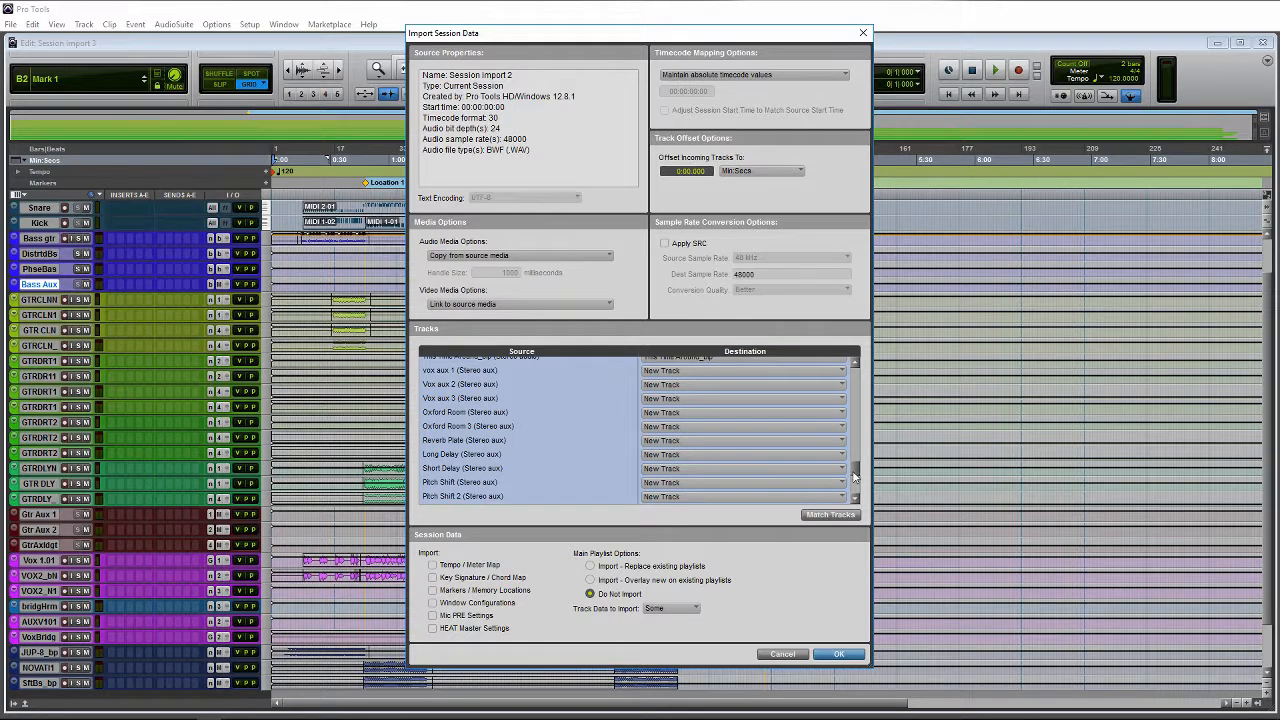
{"action": "left_click_drag", "start_coordinate": [857, 476], "coordinate": [858, 398]}
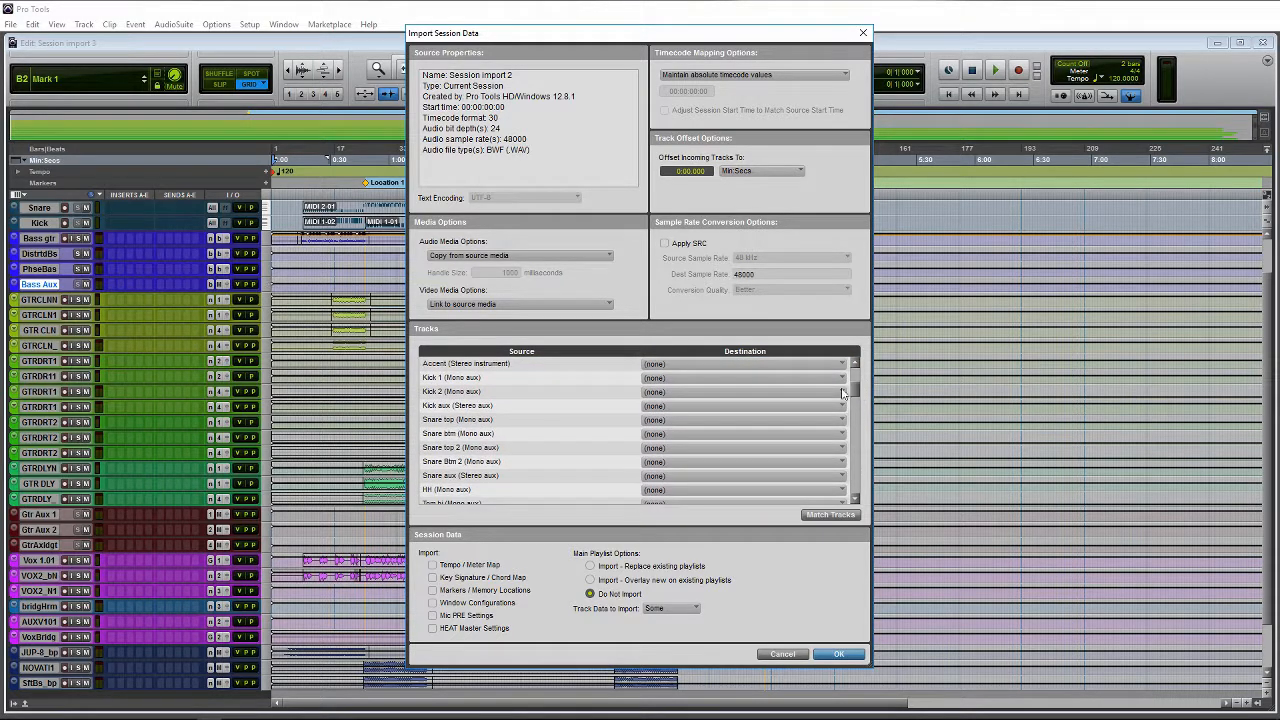
{"action": "left_click_drag", "start_coordinate": [471, 368], "coordinate": [575, 478]}
{"action": "scroll", "coordinate": [583, 450], "scroll_direction": "down", "scroll_amount": 3}
{"action": "left_click_drag", "start_coordinate": [586, 396], "coordinate": [600, 480]}
{"action": "scroll", "coordinate": [592, 440], "scroll_direction": "down", "scroll_amount": 3}
{"action": "scroll", "coordinate": [600, 437], "scroll_direction": "up", "scroll_amount": 10}
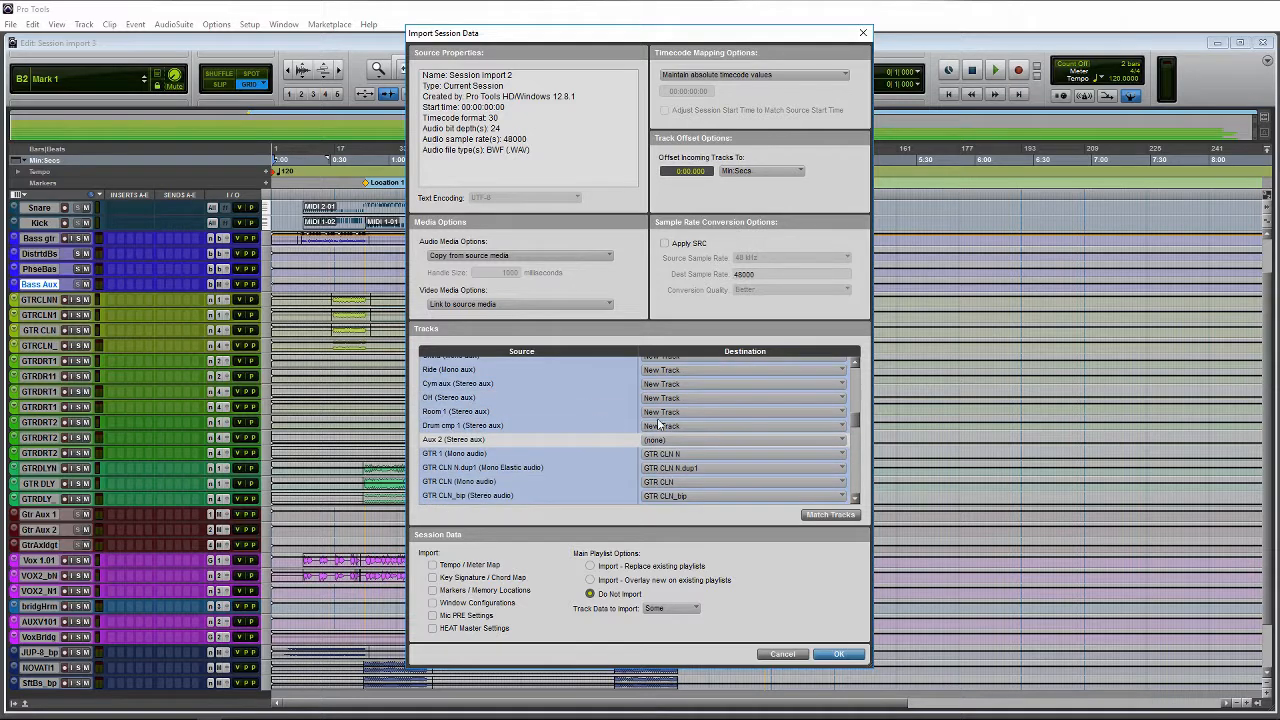
{"action": "scroll", "coordinate": [600, 425], "scroll_direction": "down", "scroll_amount": 3}
{"action": "scroll", "coordinate": [605, 422], "scroll_direction": "up", "scroll_amount": 2}
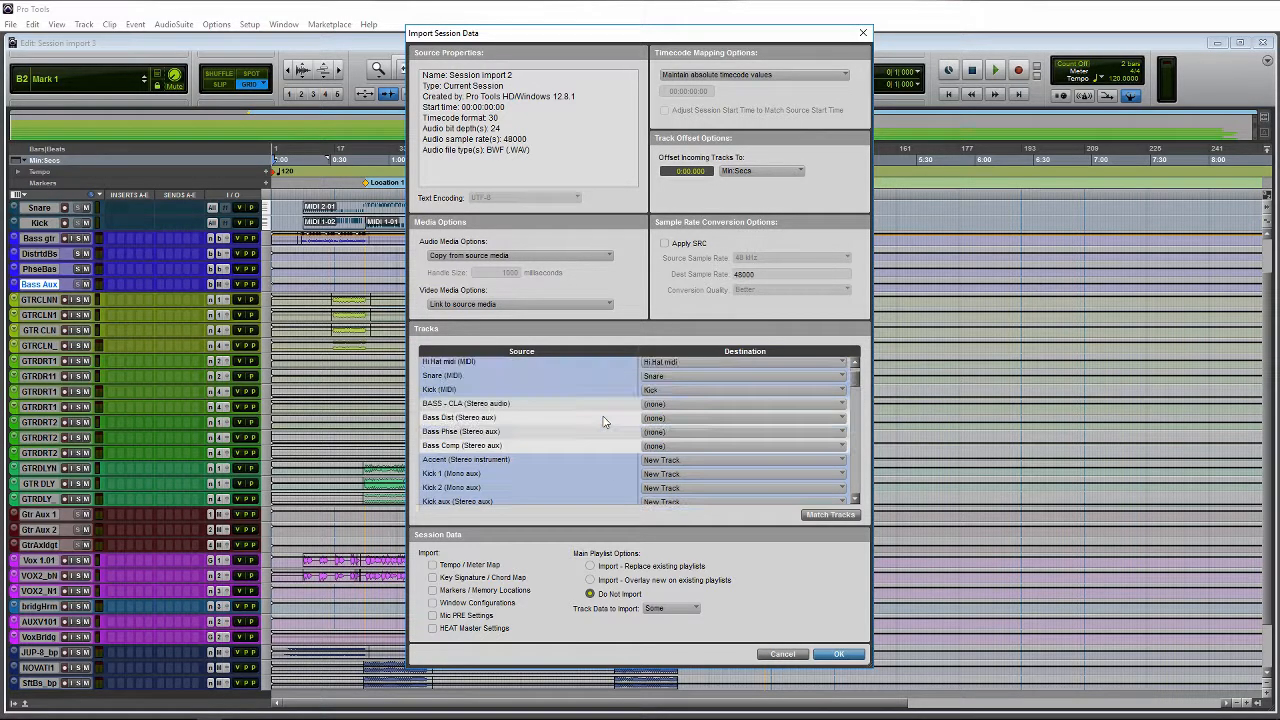
- Set the destinations of the MIDI 4, Hi Hat midi, Snare and Kick source tracks to none
{"action": "scroll", "coordinate": [590, 453], "scroll_direction": "up", "scroll_amount": 1}
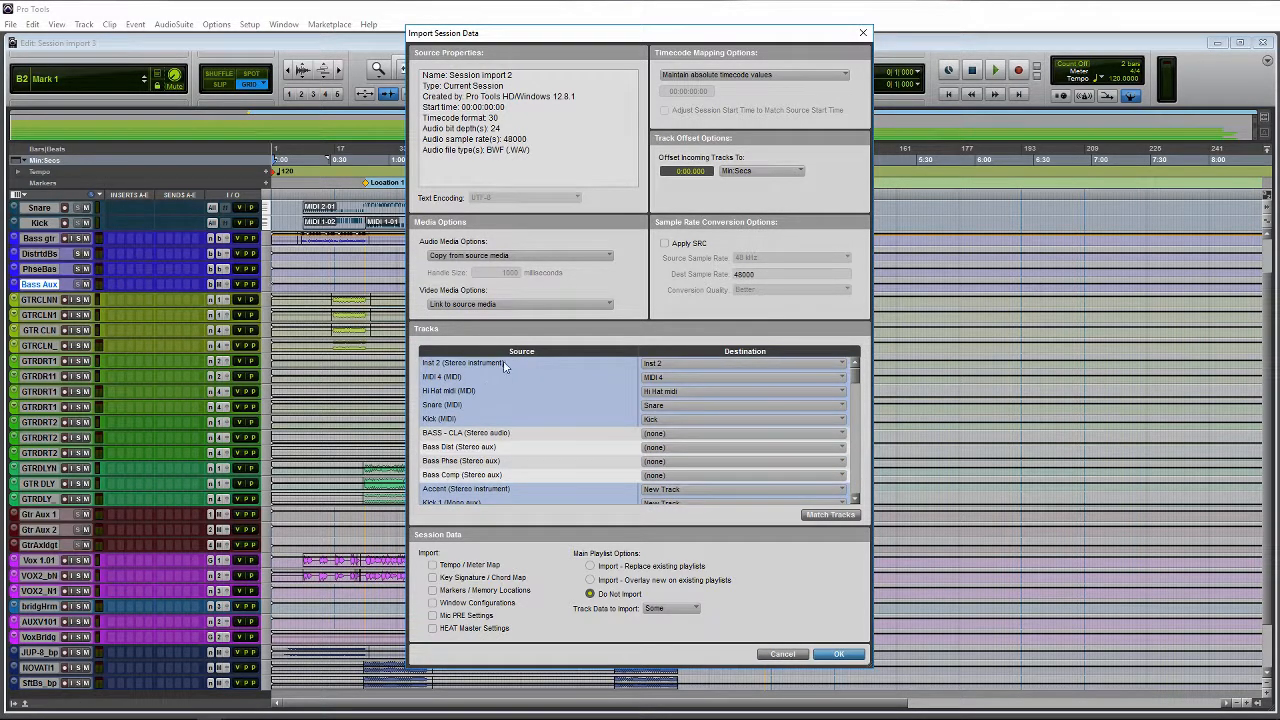
{"action": "left_click", "coordinate": [565, 378], "text": "ctrl"}
{"action": "left_click", "coordinate": [561, 392], "text": "ctrl"}
{"action": "left_click", "coordinate": [561, 404], "text": "ctrl"}
{"action": "left_click", "coordinate": [561, 418], "text": "ctrl"}
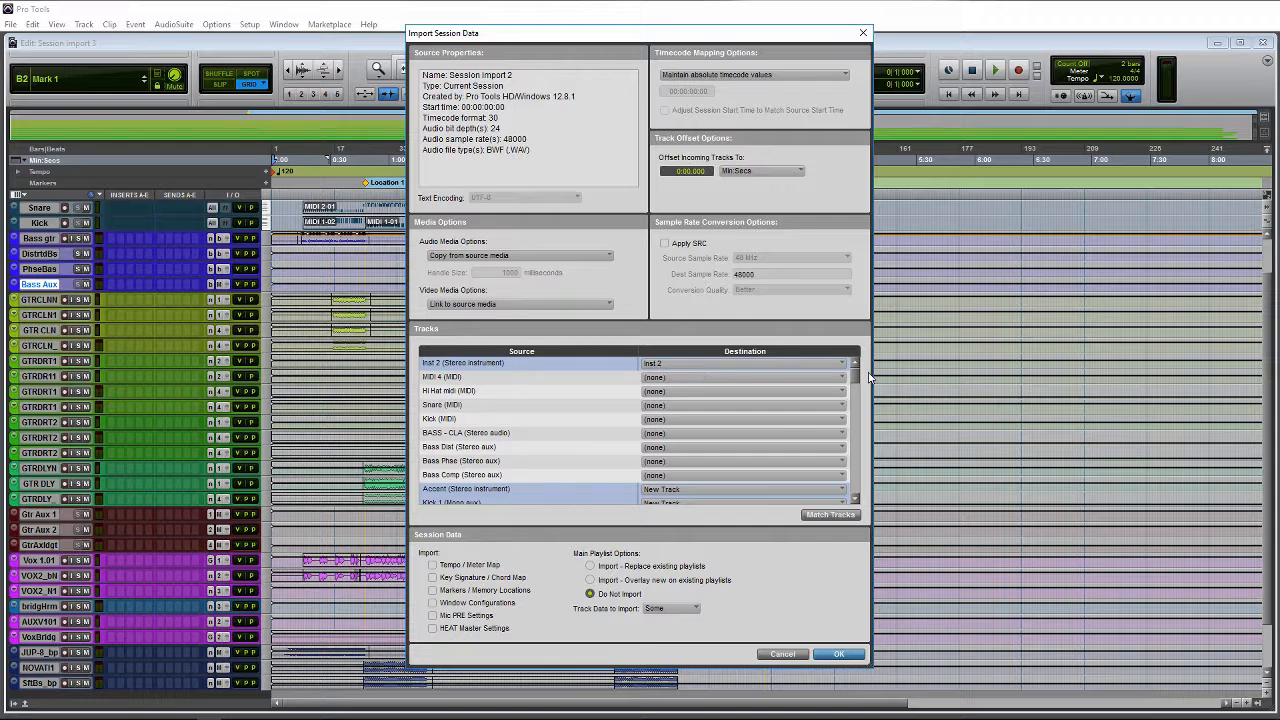
- Assign the BASS - CLA source track to Bass gtr and the Bass Dist source track to Distorted Bss
{"action": "mouse_move", "coordinate": [857, 380]}
{"action": "left_mouse_down"}
{"action": "mouse_move", "coordinate": [860, 416]}
{"action": "mouse_move", "coordinate": [860, 376]}
{"action": "mouse_move", "coordinate": [860, 387]}
{"action": "left_mouse_up"}
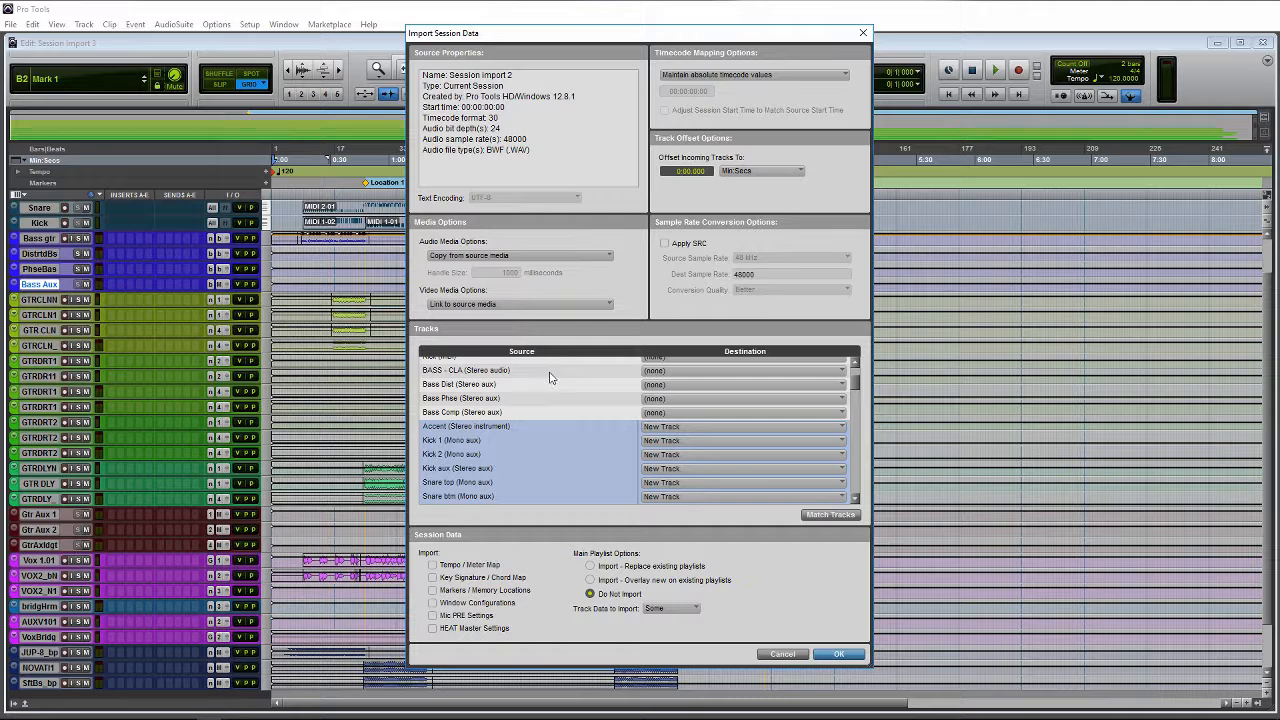
{"action": "left_click", "coordinate": [665, 373]}
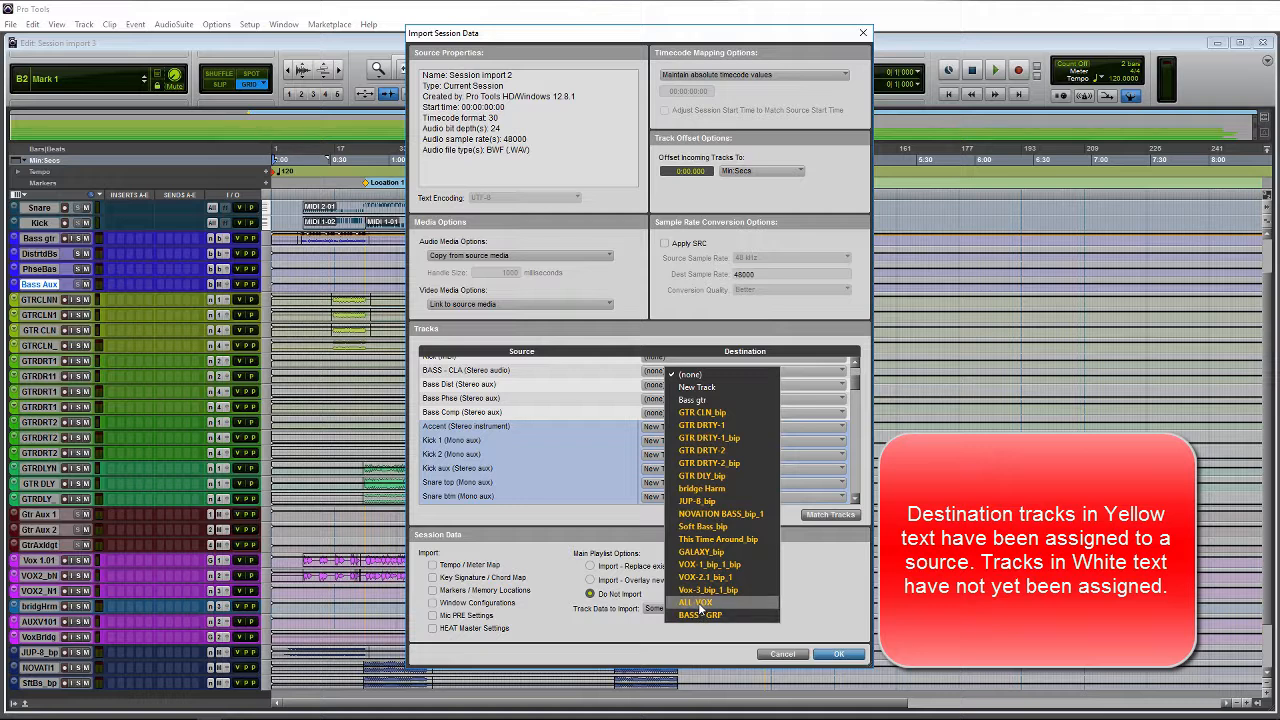
{"action": "left_click", "coordinate": [692, 401]}
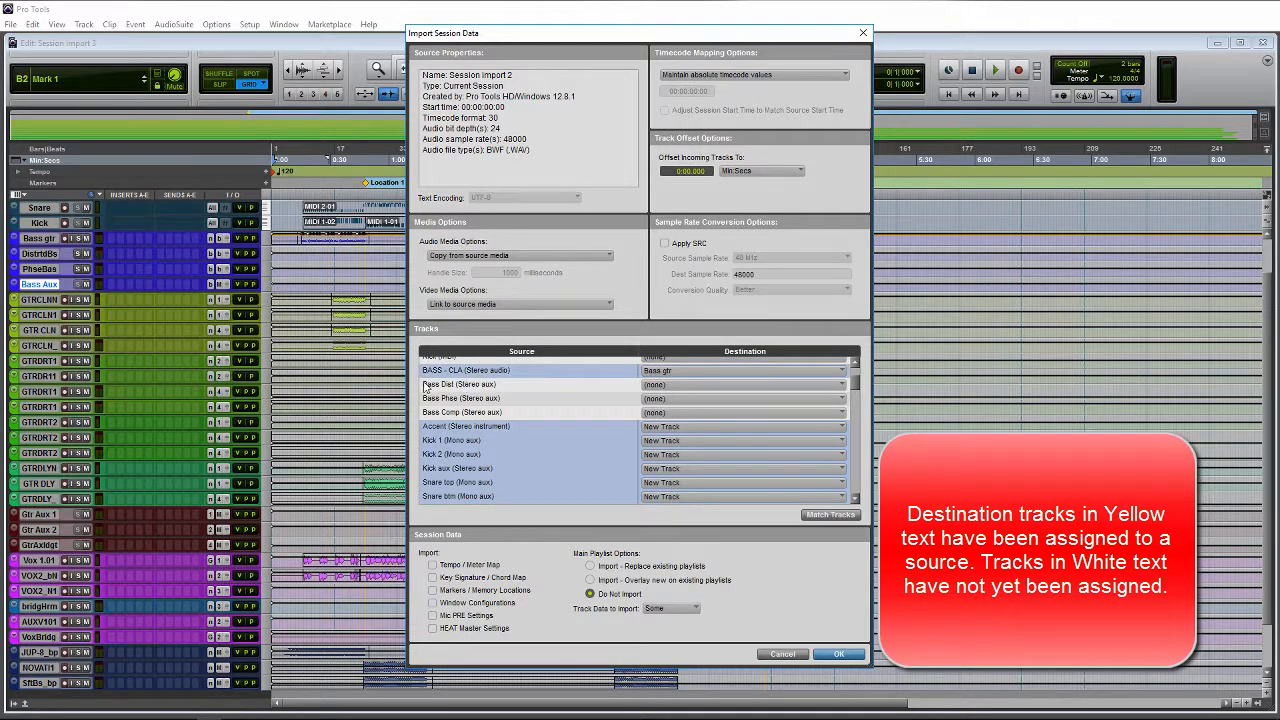
{"action": "left_click", "coordinate": [683, 387]}
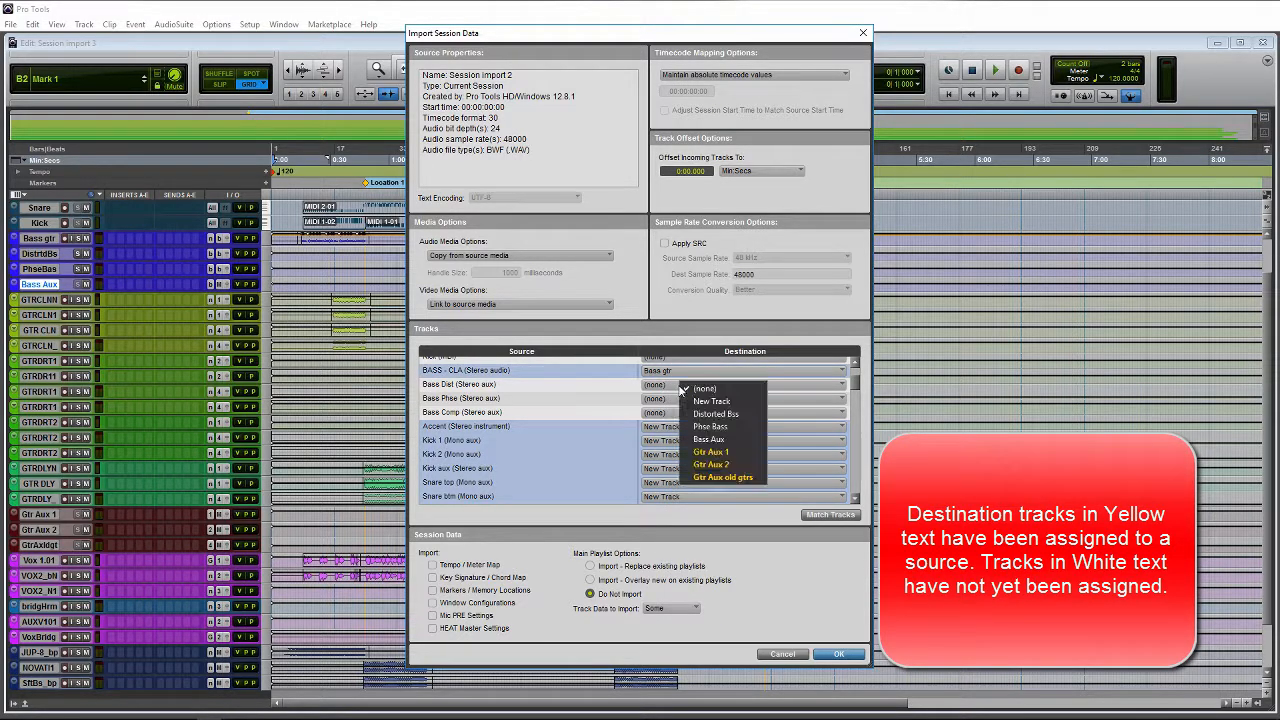
{"action": "left_click", "coordinate": [731, 416]}
- Assign the Bass Phse source track to Phse Bass and the Bass Comp source track to Bass Aux
{"action": "left_click", "coordinate": [669, 401]}
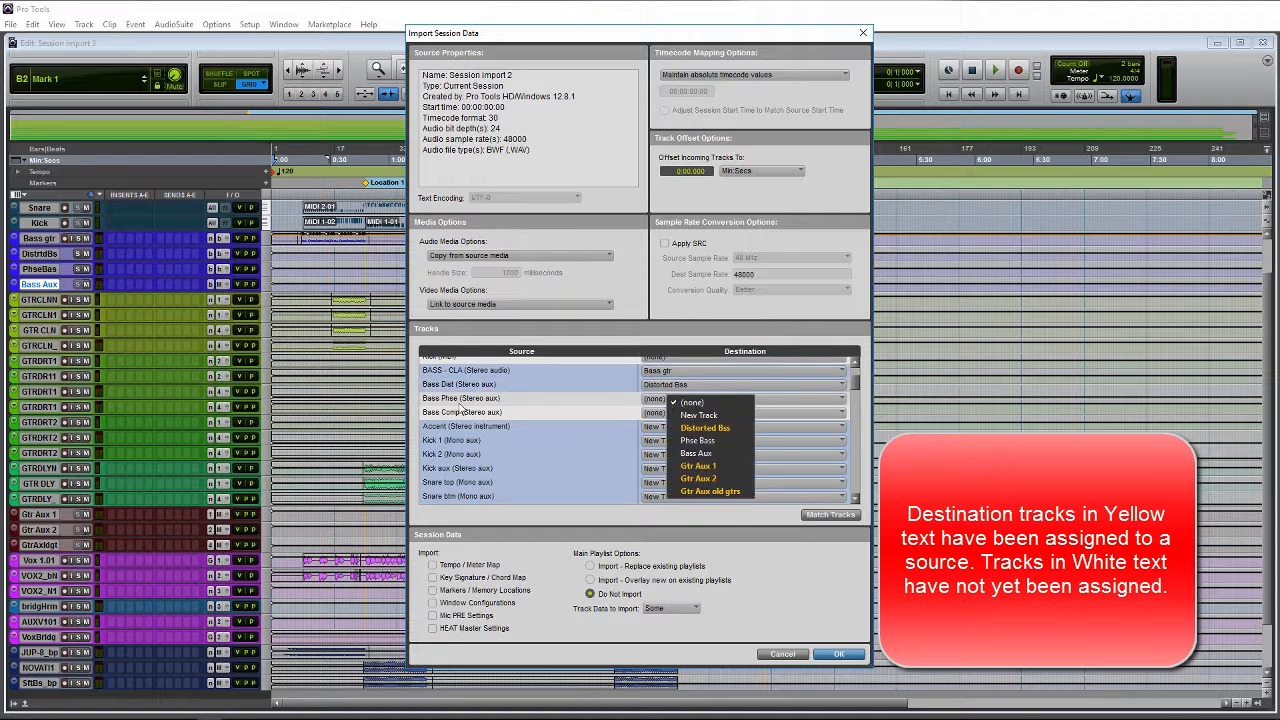
{"action": "left_click", "coordinate": [708, 441]}
{"action": "left_click", "coordinate": [672, 413]}
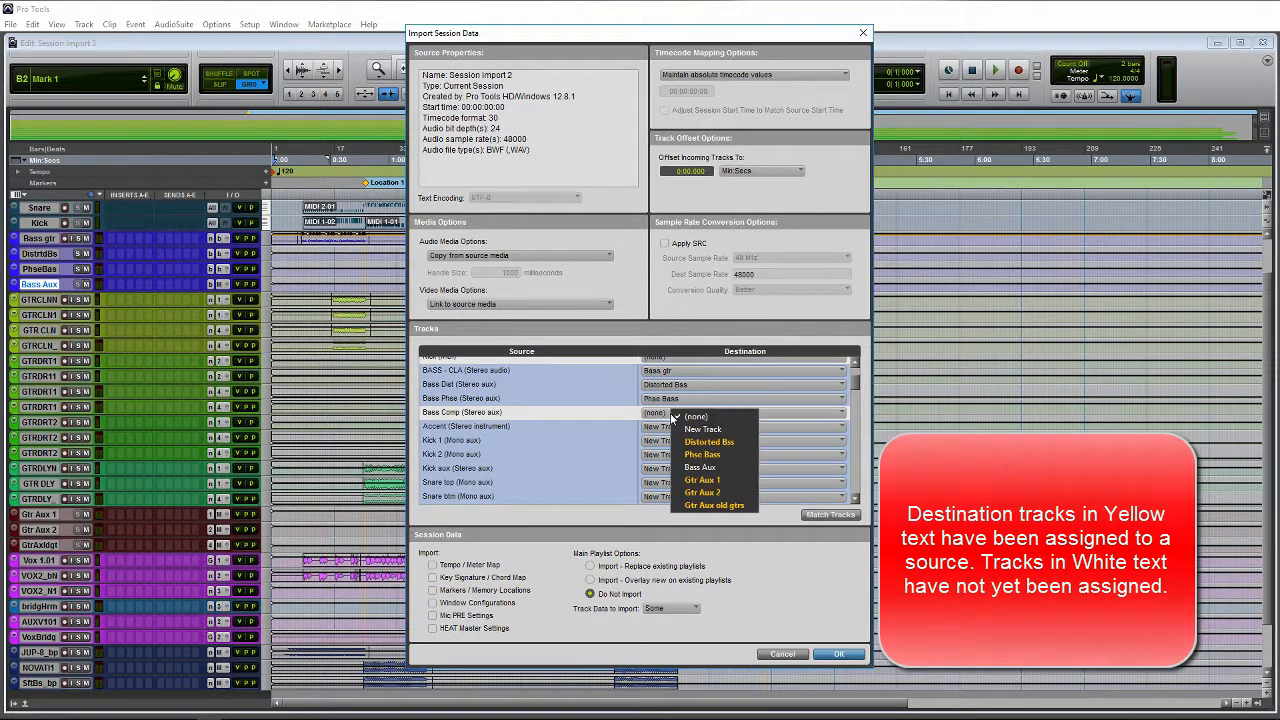
{"action": "left_click", "coordinate": [701, 467]}
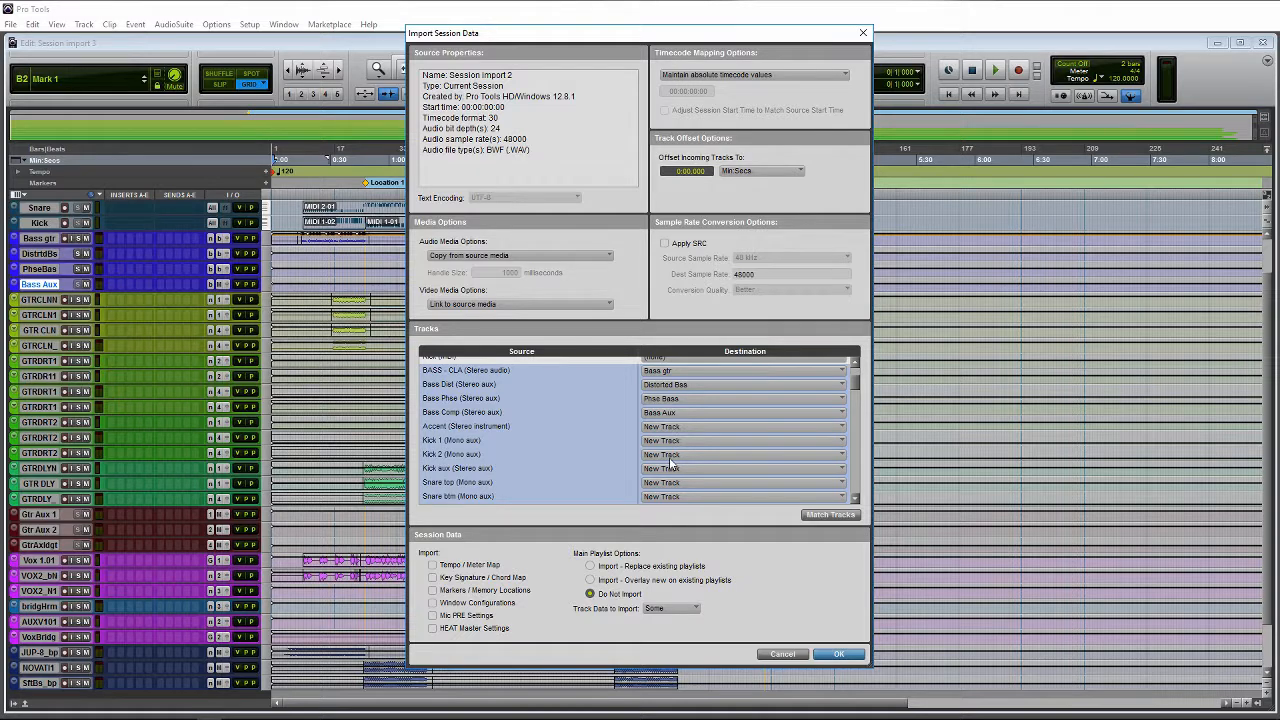
- Check the track assignments in the source list and carry out the session data import
{"action": "scroll", "coordinate": [669, 457], "scroll_direction": "up", "scroll_amount": 2}
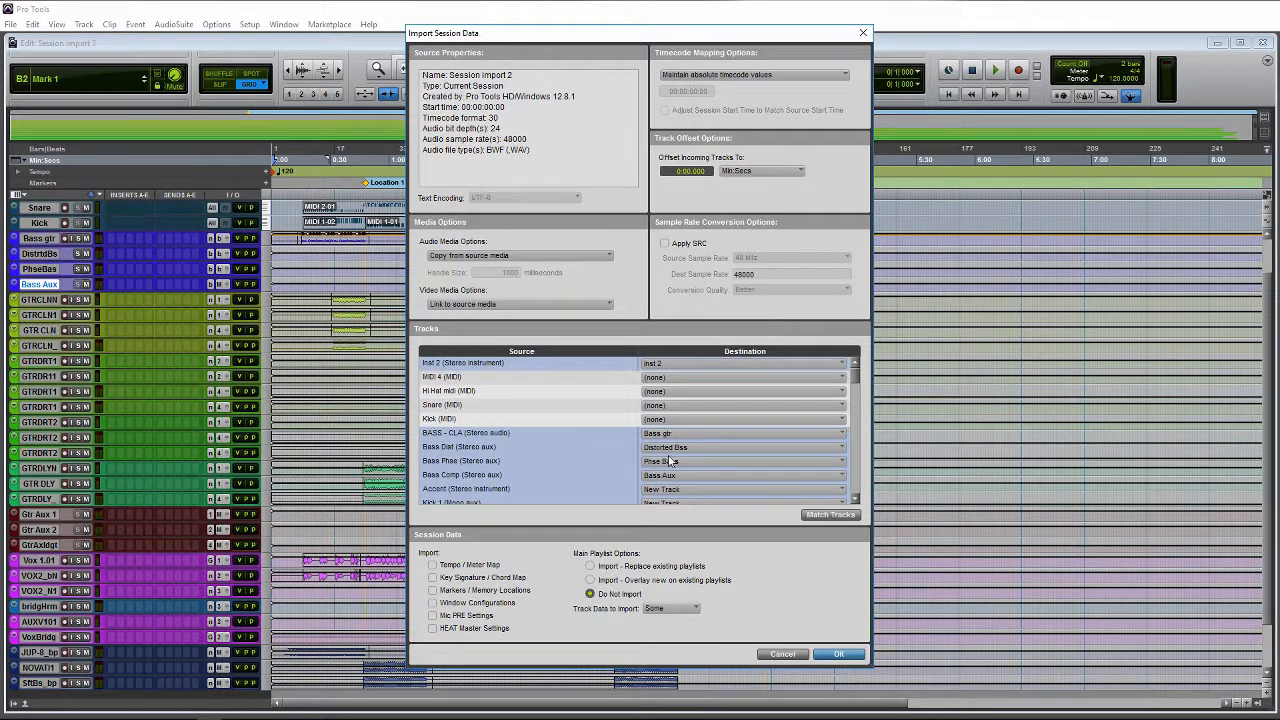
{"action": "scroll", "coordinate": [669, 460], "scroll_direction": "down", "scroll_amount": 6}
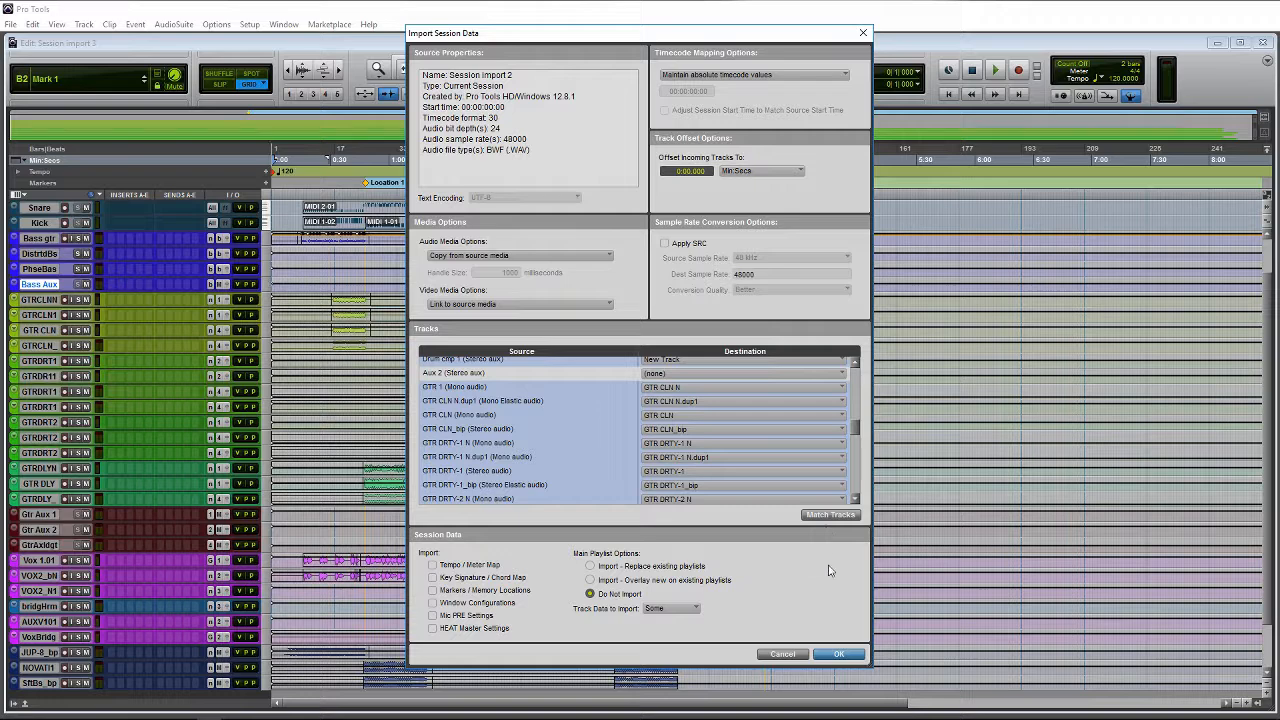
{"action": "left_click", "coordinate": [840, 655]}
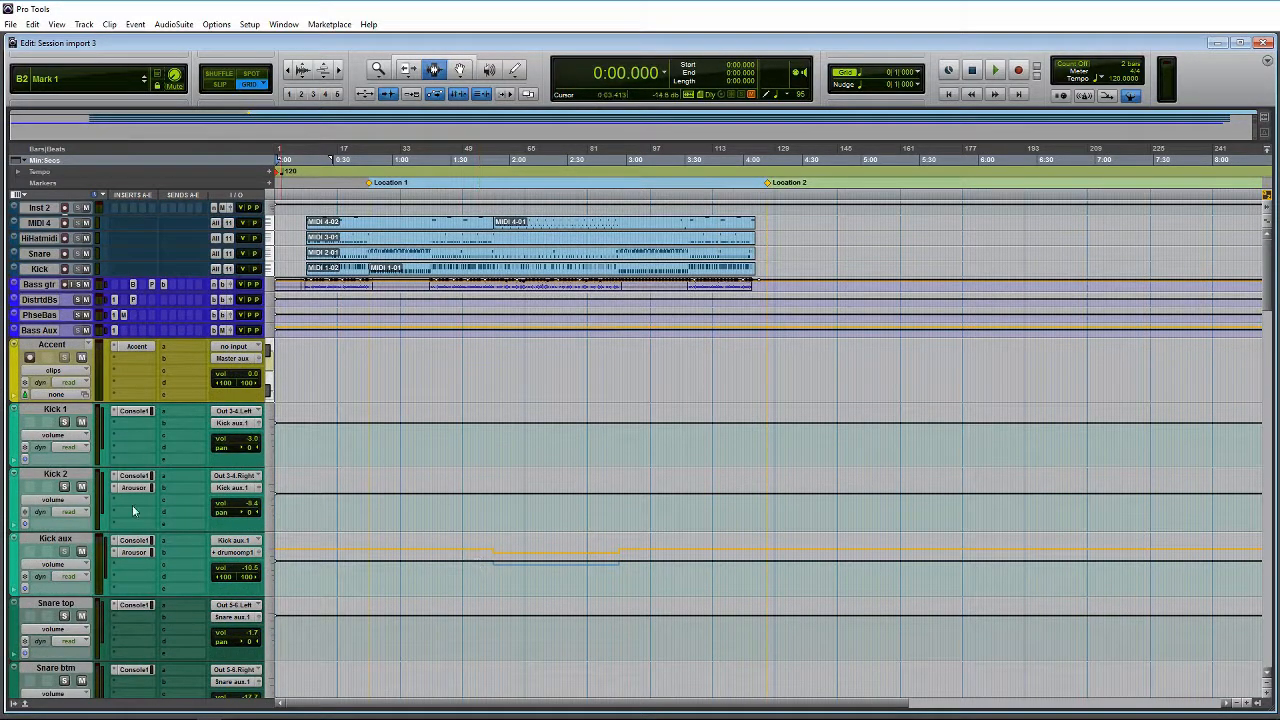
- Examine the imported tracks in the Edit window, from the drum tracks through the vocal, reverb, delay and pitch-shift auxes
{"action": "left_click_drag", "start_coordinate": [1268, 274], "coordinate": [1270, 550]}
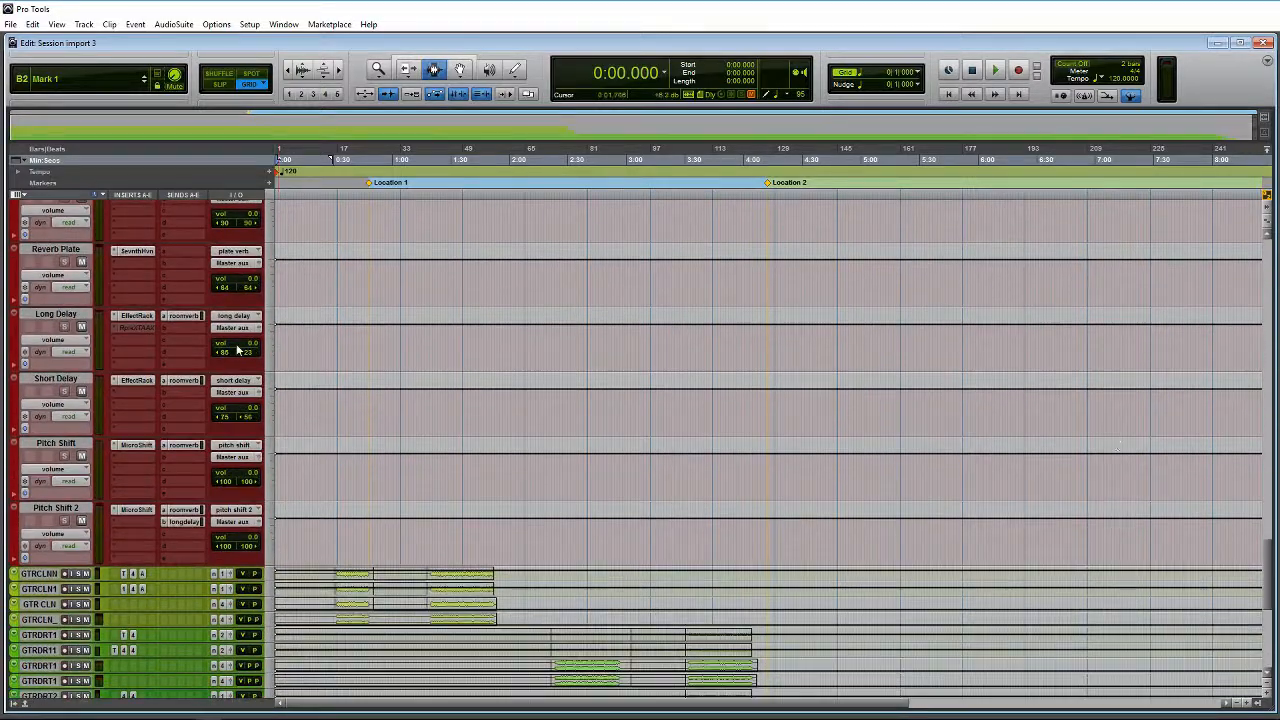
{"action": "scroll", "coordinate": [233, 372], "scroll_direction": "up", "scroll_amount": 3}
{"action": "scroll", "coordinate": [232, 374], "scroll_direction": "up", "scroll_amount": 2}
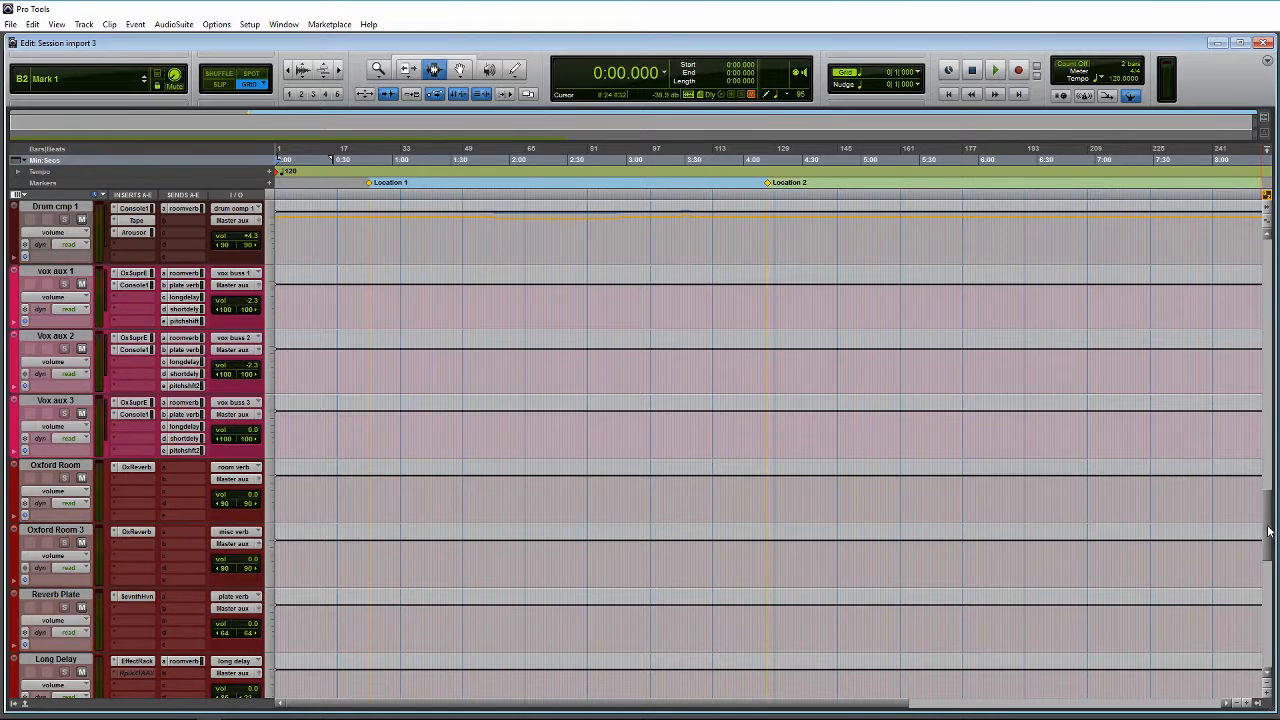
{"action": "left_click_drag", "start_coordinate": [1270, 530], "coordinate": [1272, 564]}
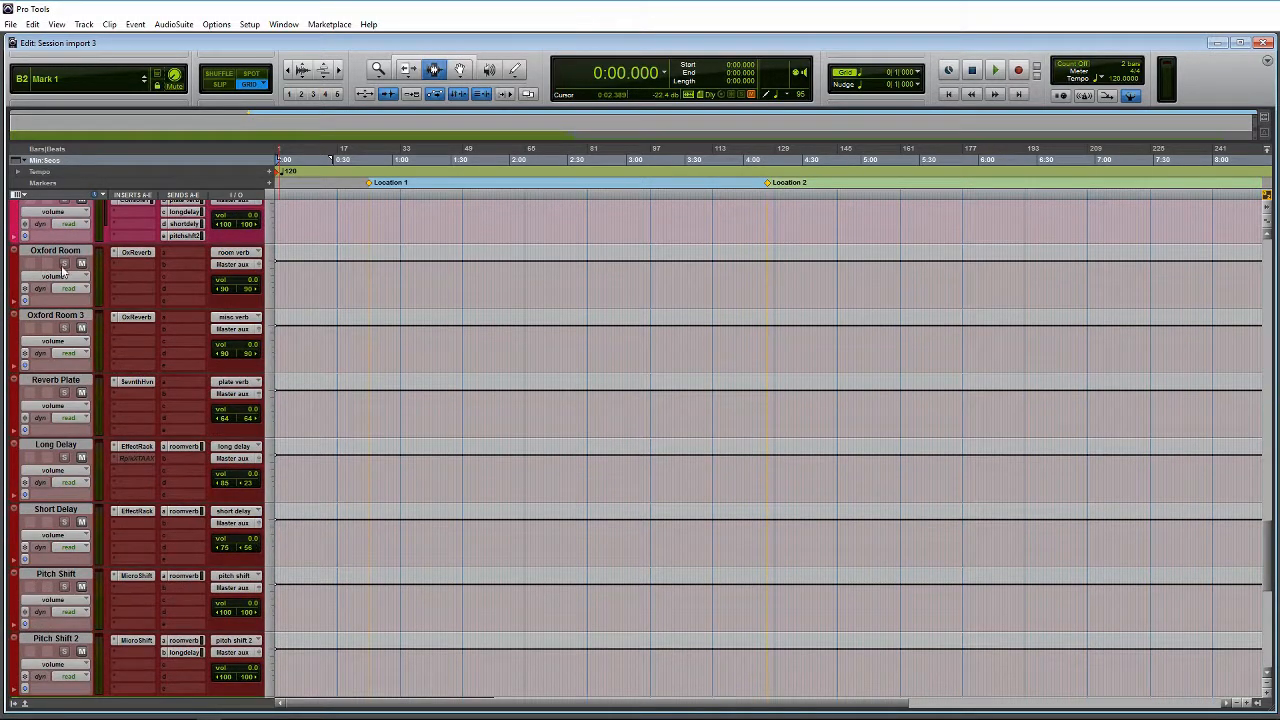
{"action": "scroll", "coordinate": [61, 265], "scroll_direction": "down", "scroll_amount": 1}
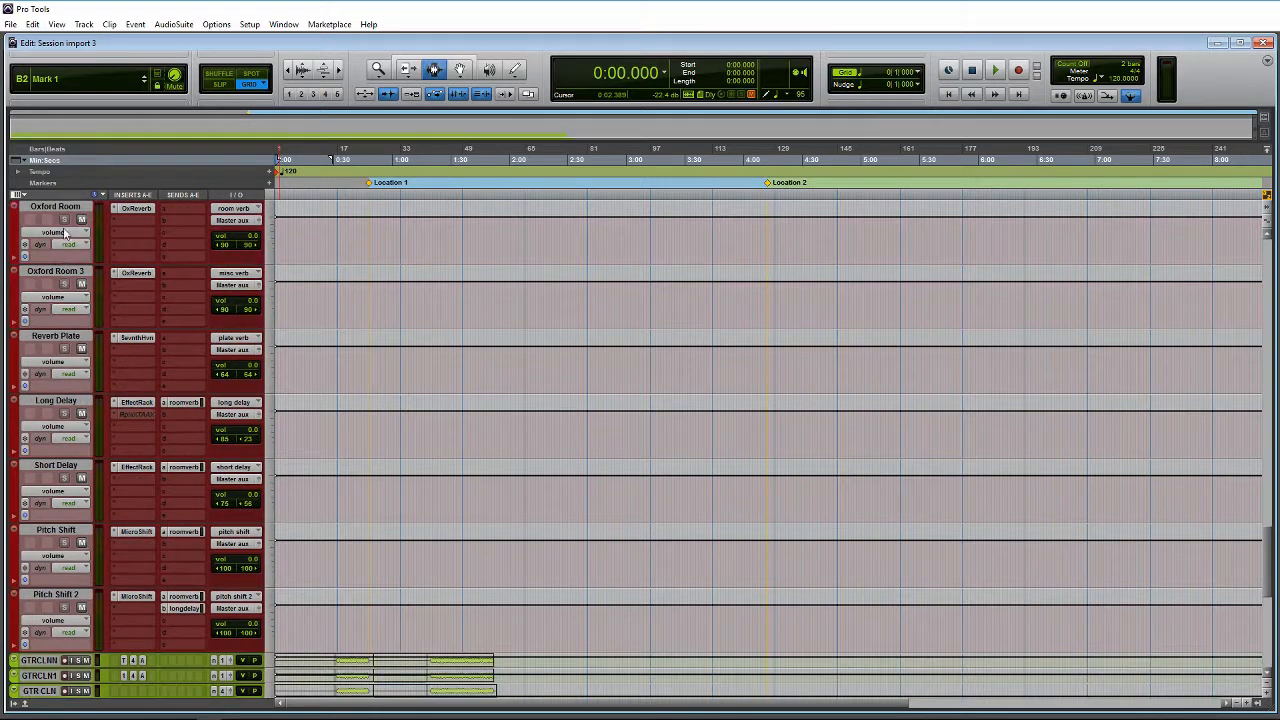
- Move the aux tracks from Oxford Room to Pitch Shift 2 together to between VoxBridg and JUP-8_bp and check their placement
{"action": "left_click", "coordinate": [62, 210]}
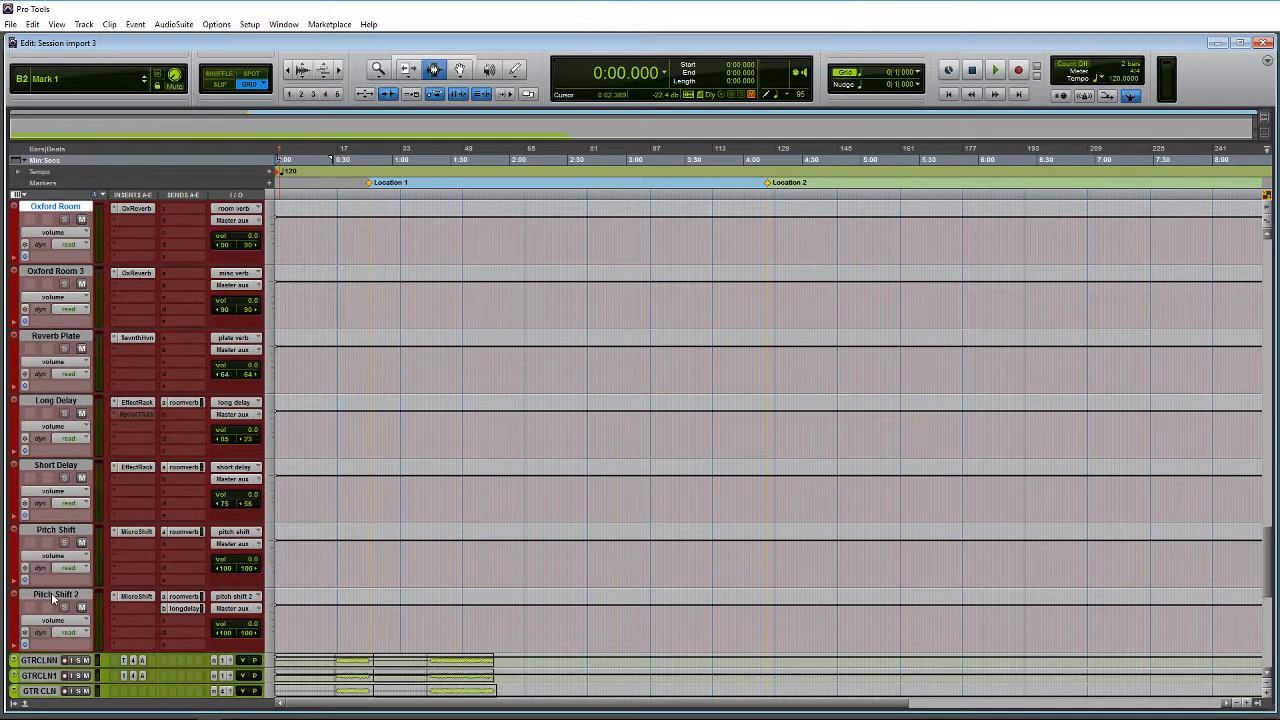
{"action": "left_click", "coordinate": [51, 592], "text": "shift"}
{"action": "scroll", "coordinate": [60, 588], "scroll_direction": "down", "scroll_amount": 6}
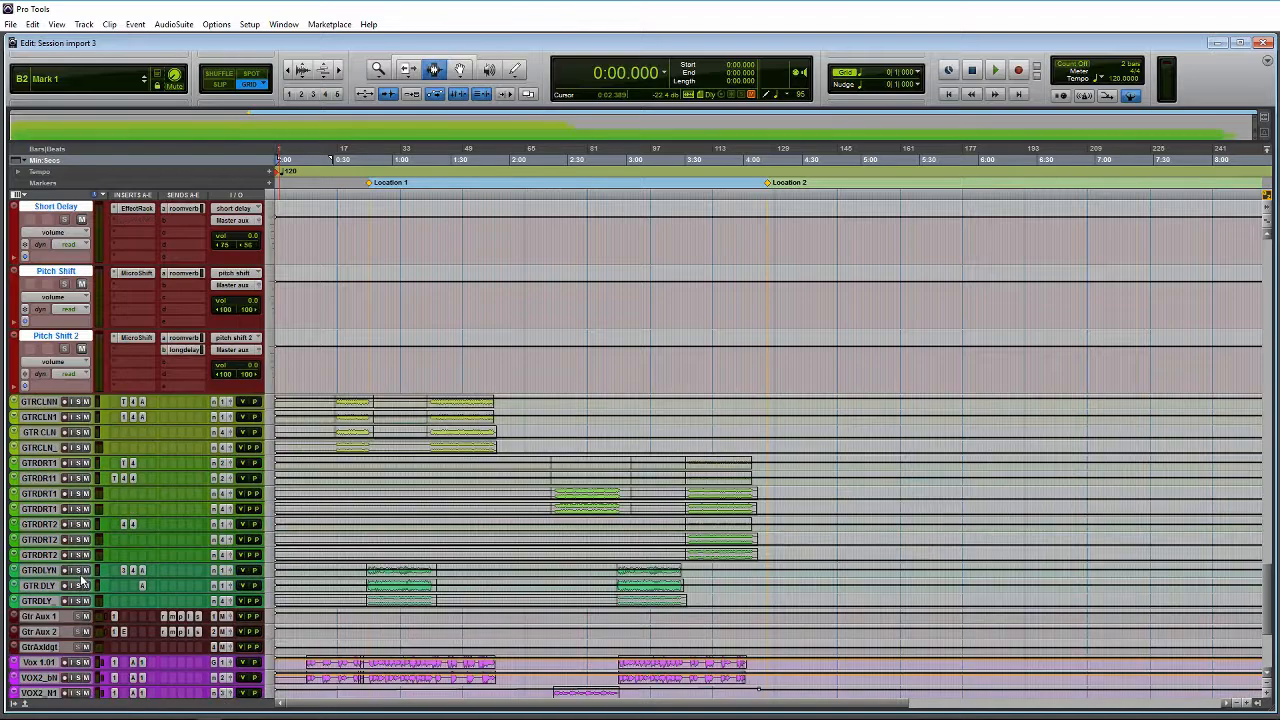
{"action": "left_click_drag", "start_coordinate": [51, 337], "coordinate": [86, 523]}
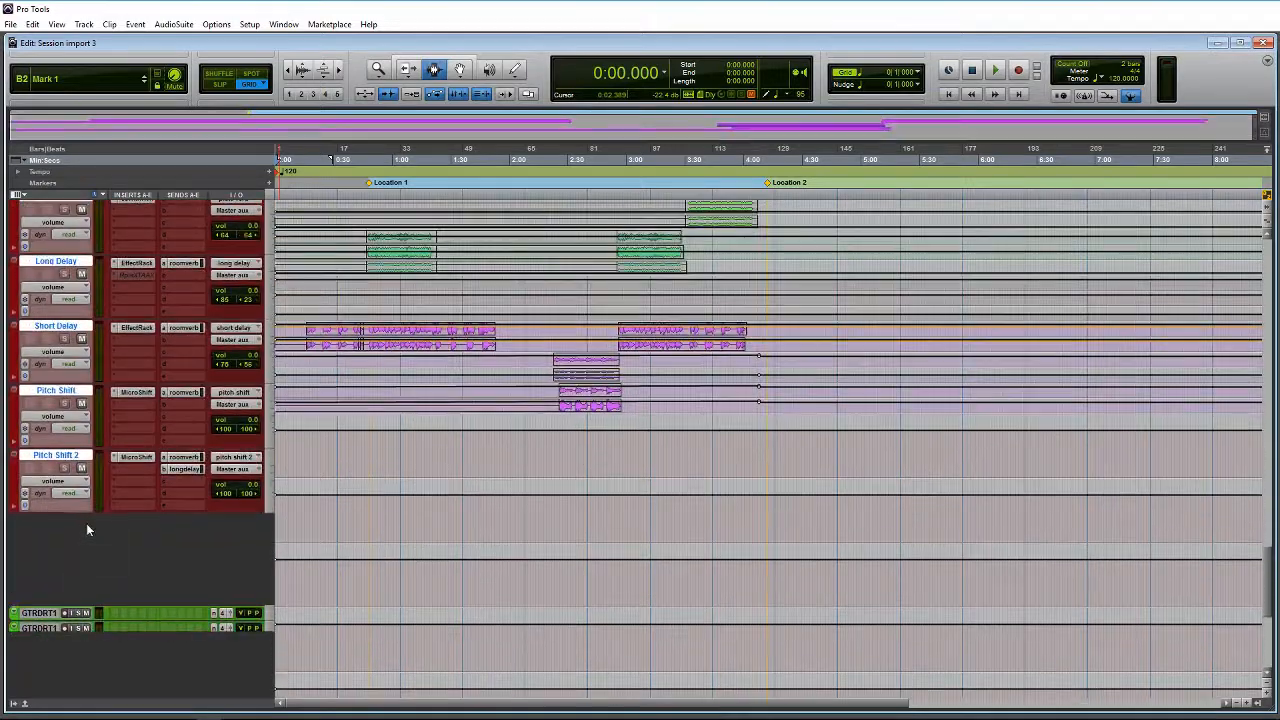
{"action": "scroll", "coordinate": [366, 512], "scroll_direction": "down", "scroll_amount": 3}
{"action": "scroll", "coordinate": [366, 512], "scroll_direction": "down", "scroll_amount": 5}
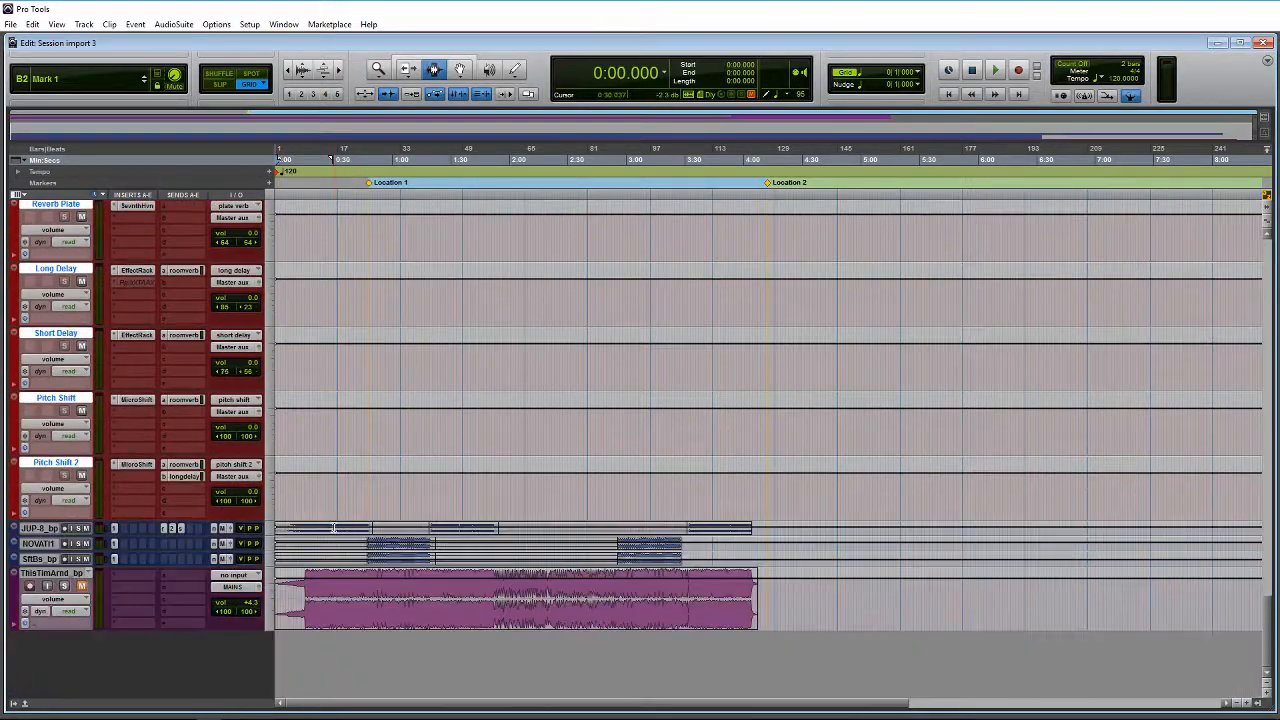
{"action": "scroll", "coordinate": [340, 515], "scroll_direction": "up", "scroll_amount": 8}
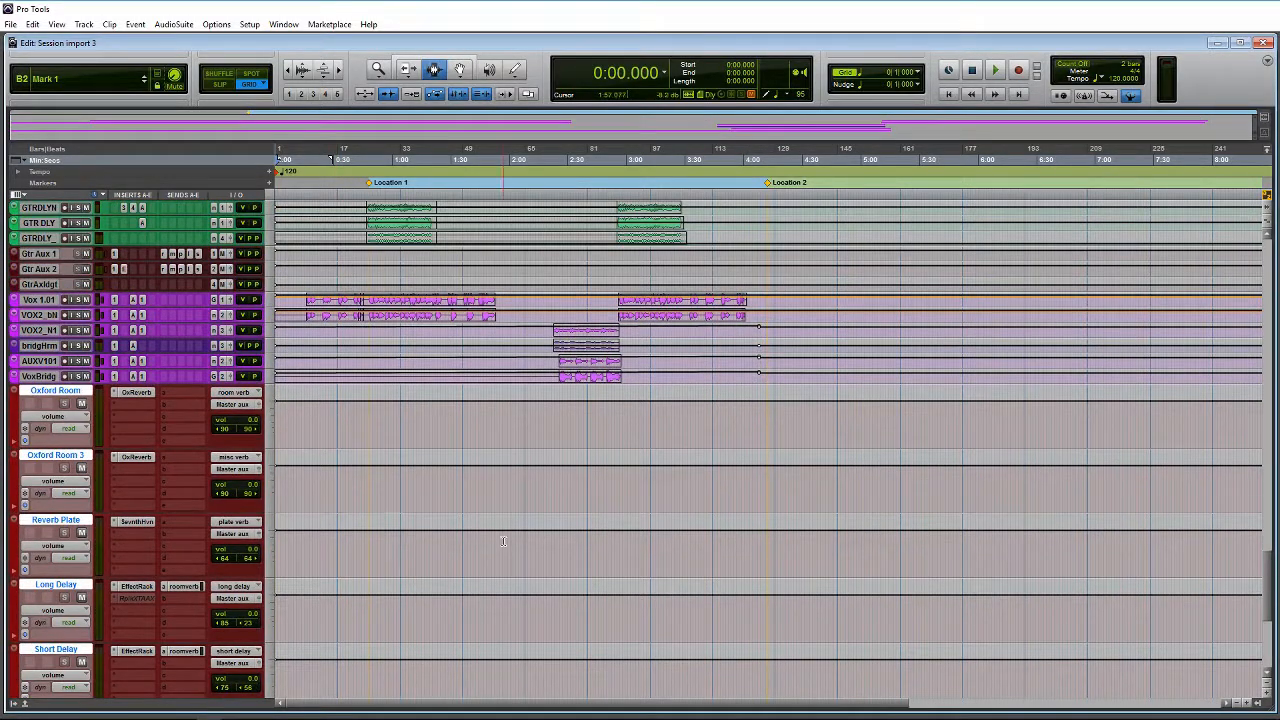
{"action": "scroll", "coordinate": [488, 531], "scroll_direction": "up", "scroll_amount": 1}
{"action": "scroll", "coordinate": [554, 585], "scroll_direction": "up", "scroll_amount": 8}
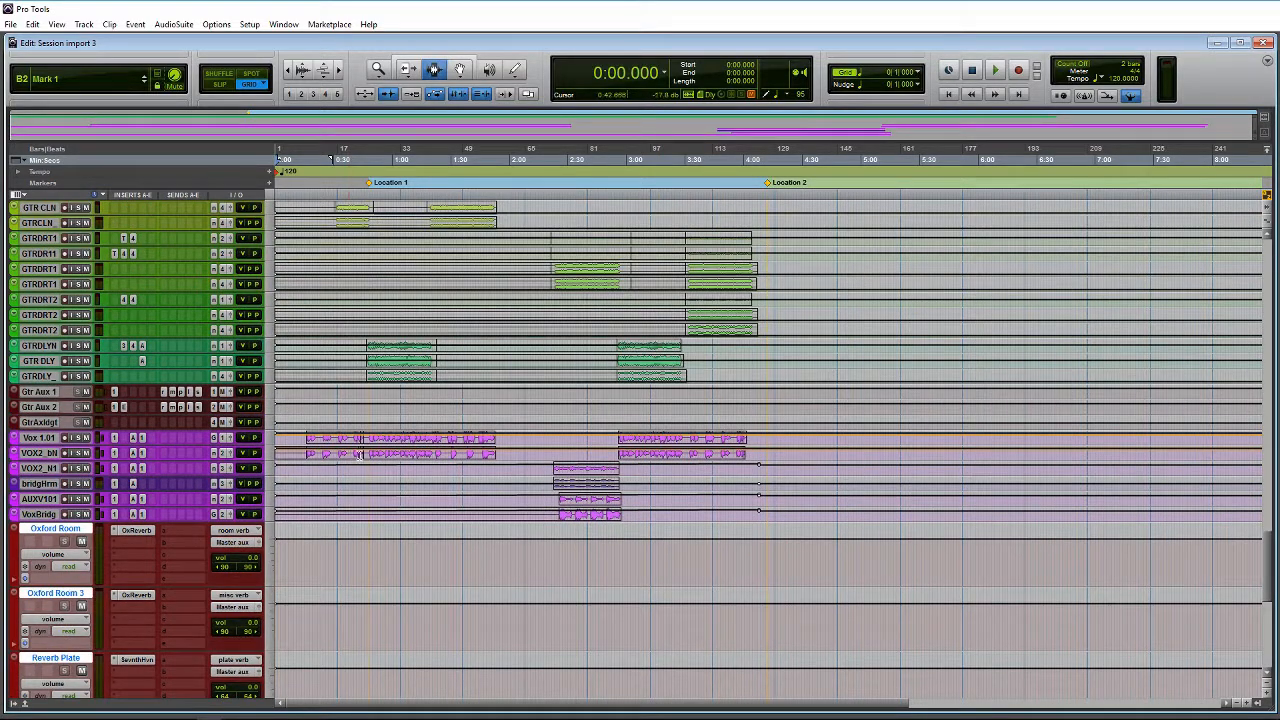
{"action": "scroll", "coordinate": [499, 512], "scroll_direction": "up", "scroll_amount": 20}
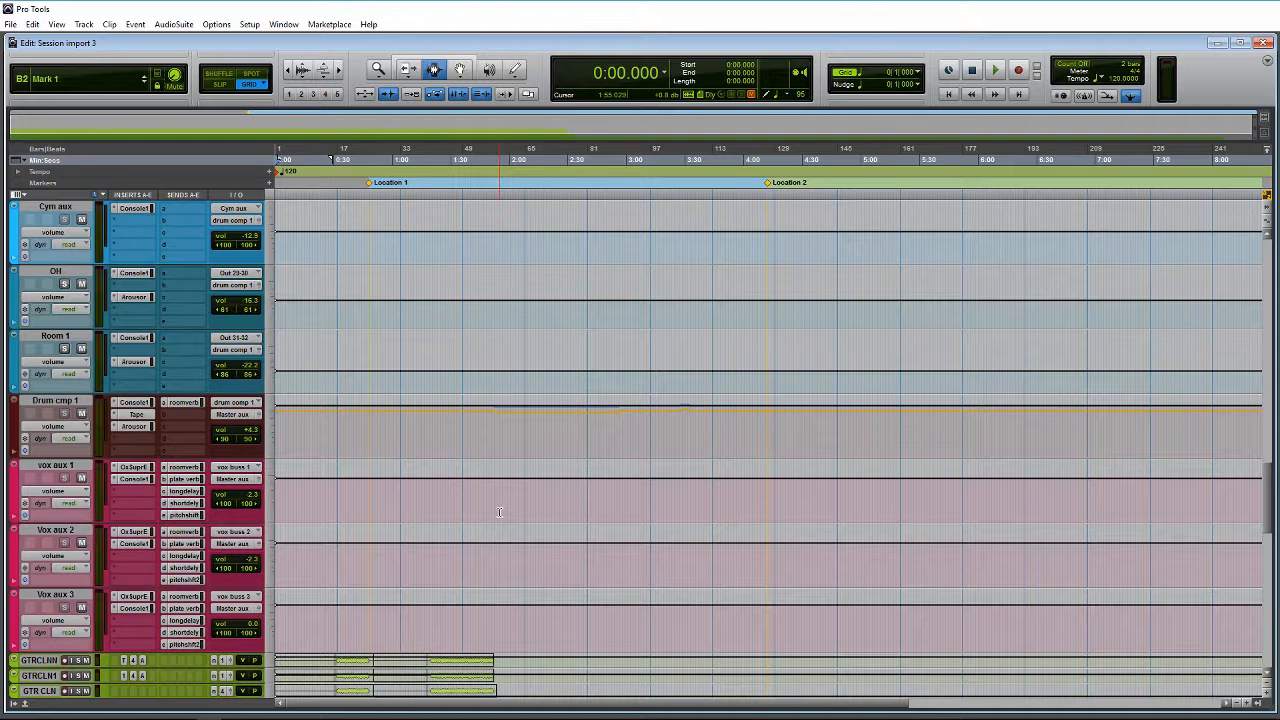